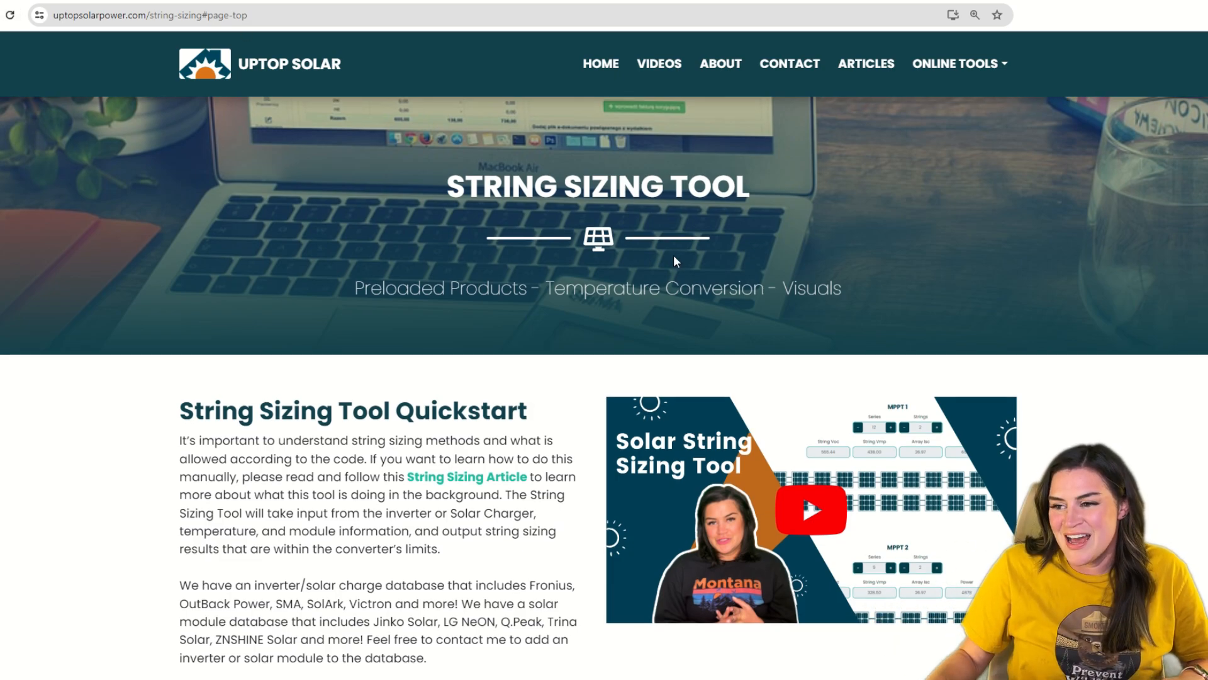
# Step: Switch the system type to Solar Charger and set the battery system voltage to 48
pyautogui.scroll(-2, 673, 255)
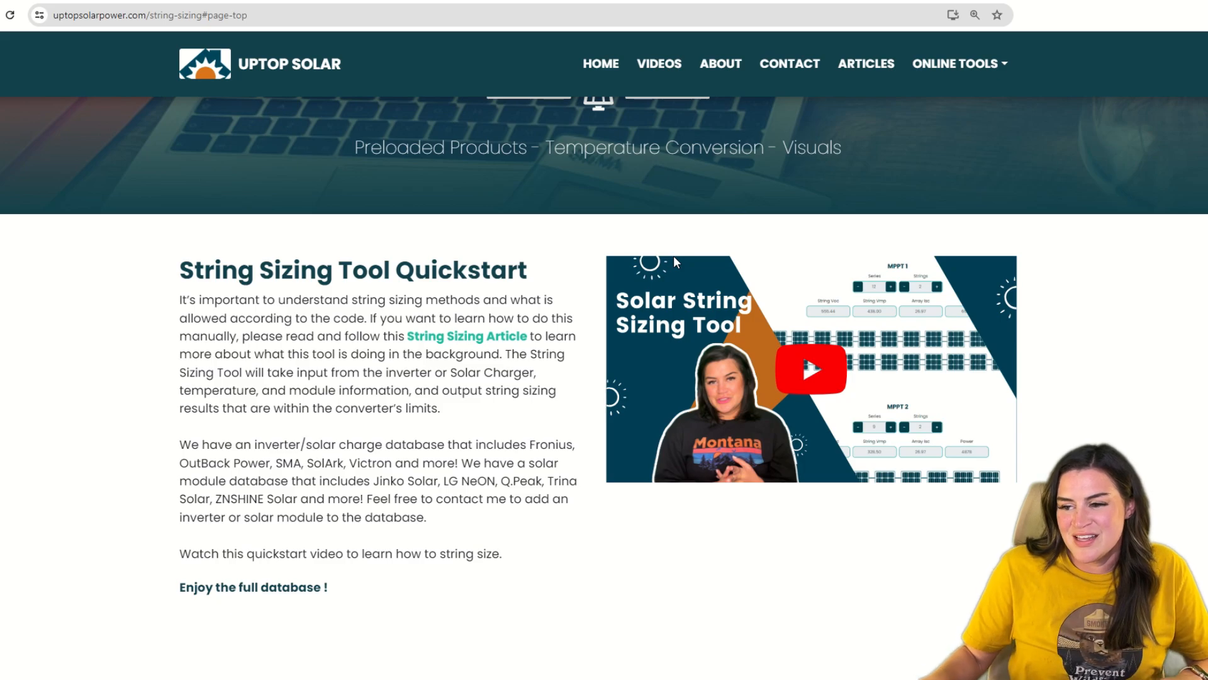
pyautogui.scroll(-6, 667, 377)
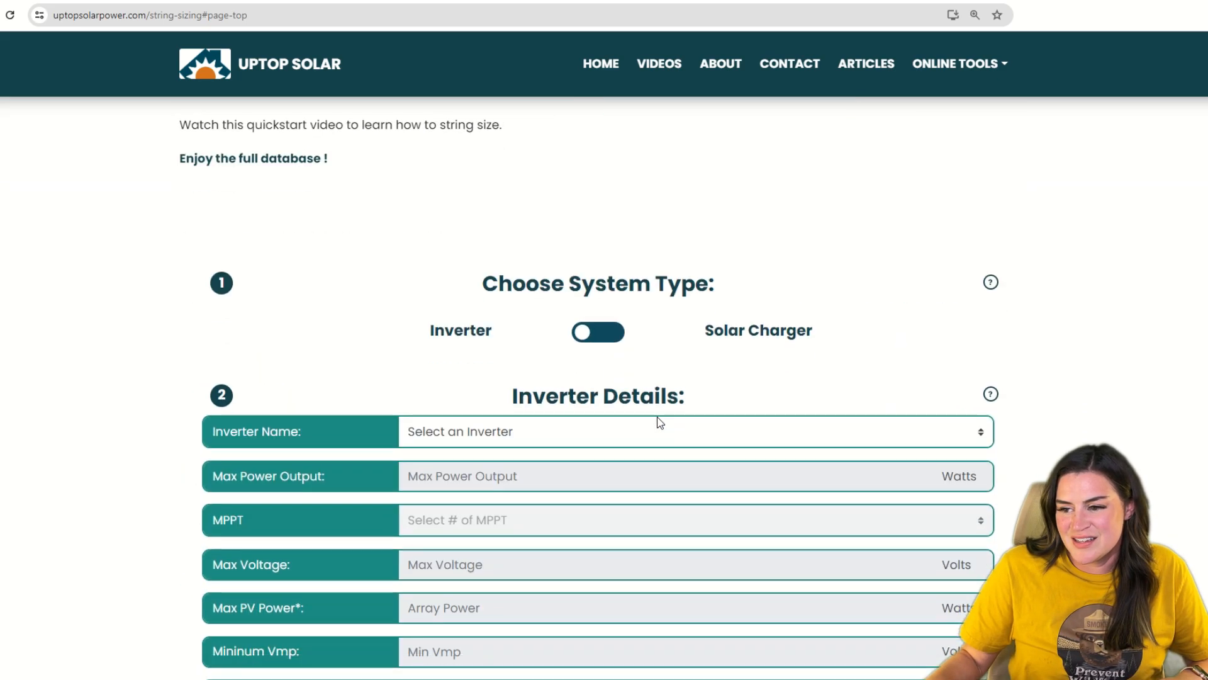
pyautogui.click(583, 334)
pyautogui.scroll(-2, 645, 427)
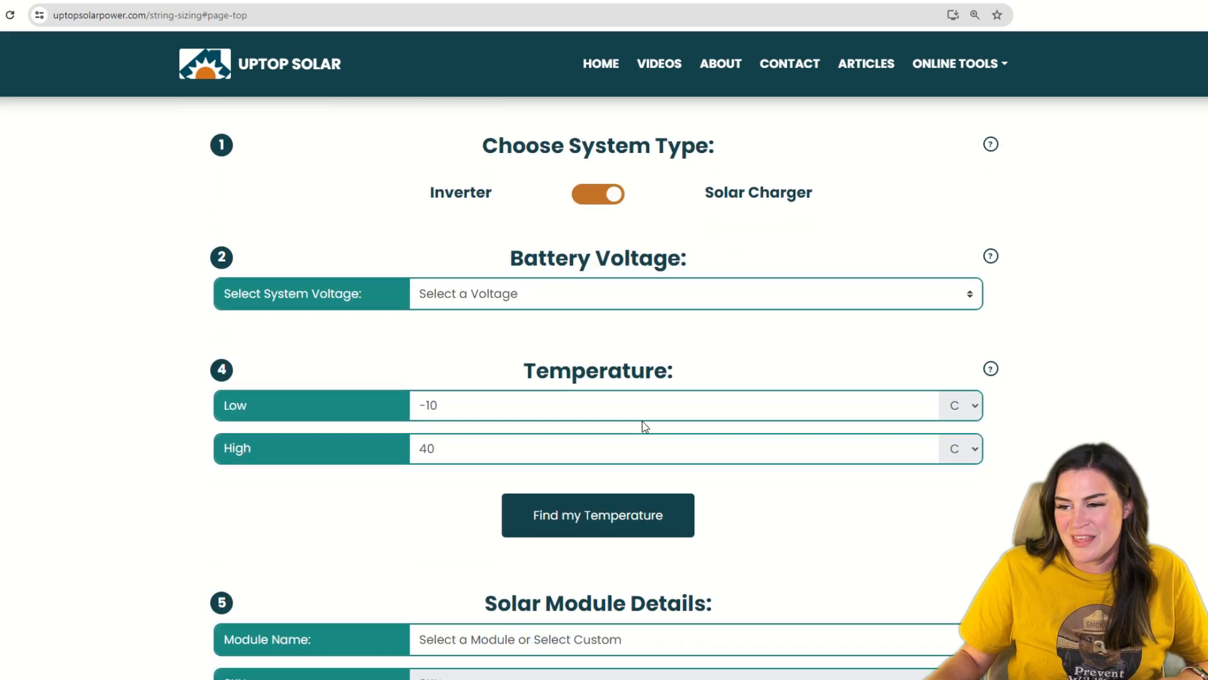
pyautogui.click(634, 301)
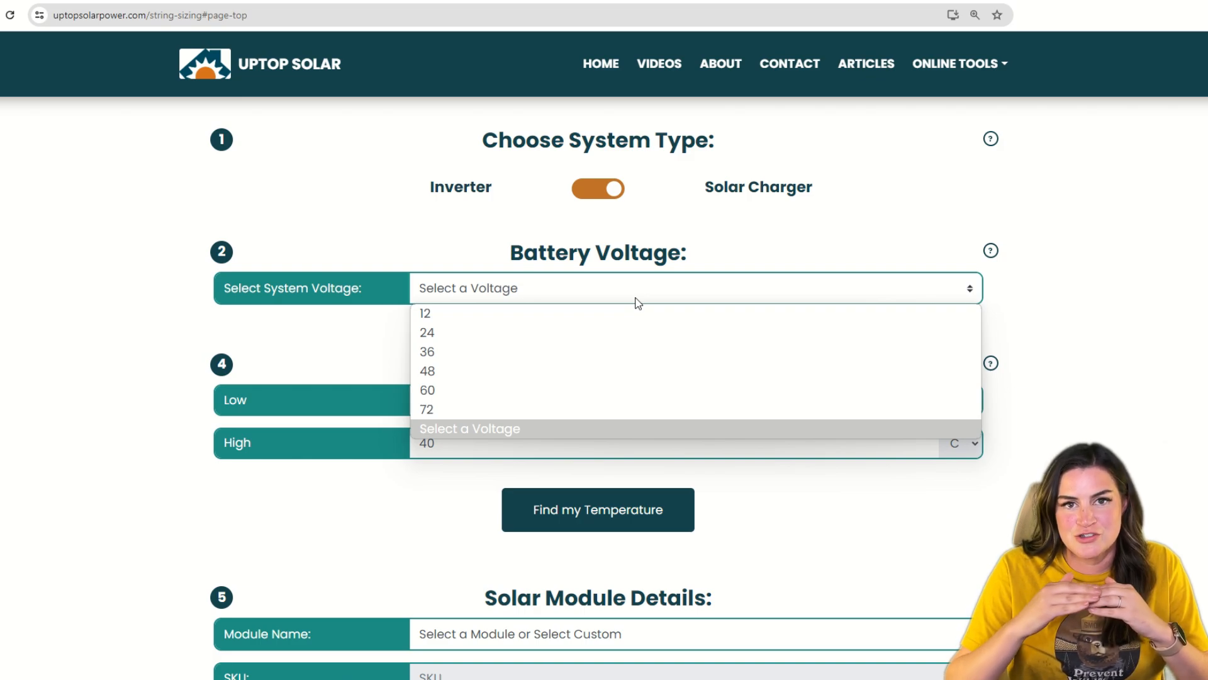
pyautogui.click(511, 369)
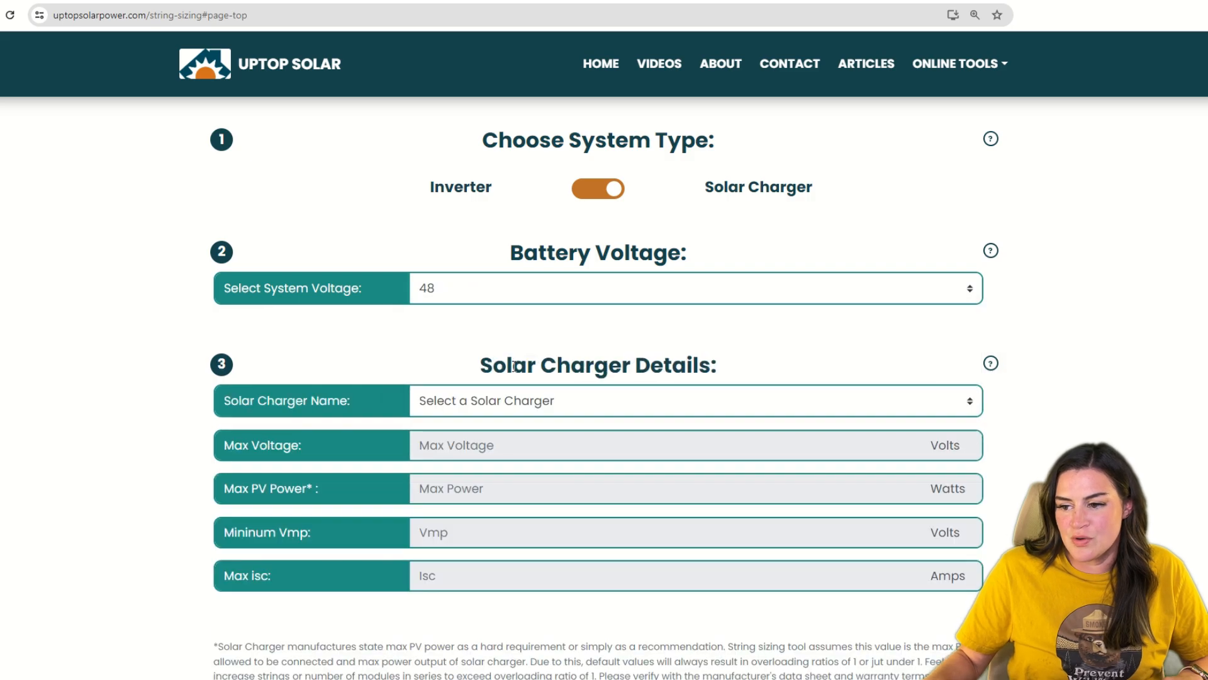
# Step: Choose the Victron Smart Solar MPPT 250-70 as the solar charger and review its filled-in limits
pyautogui.click(585, 404)
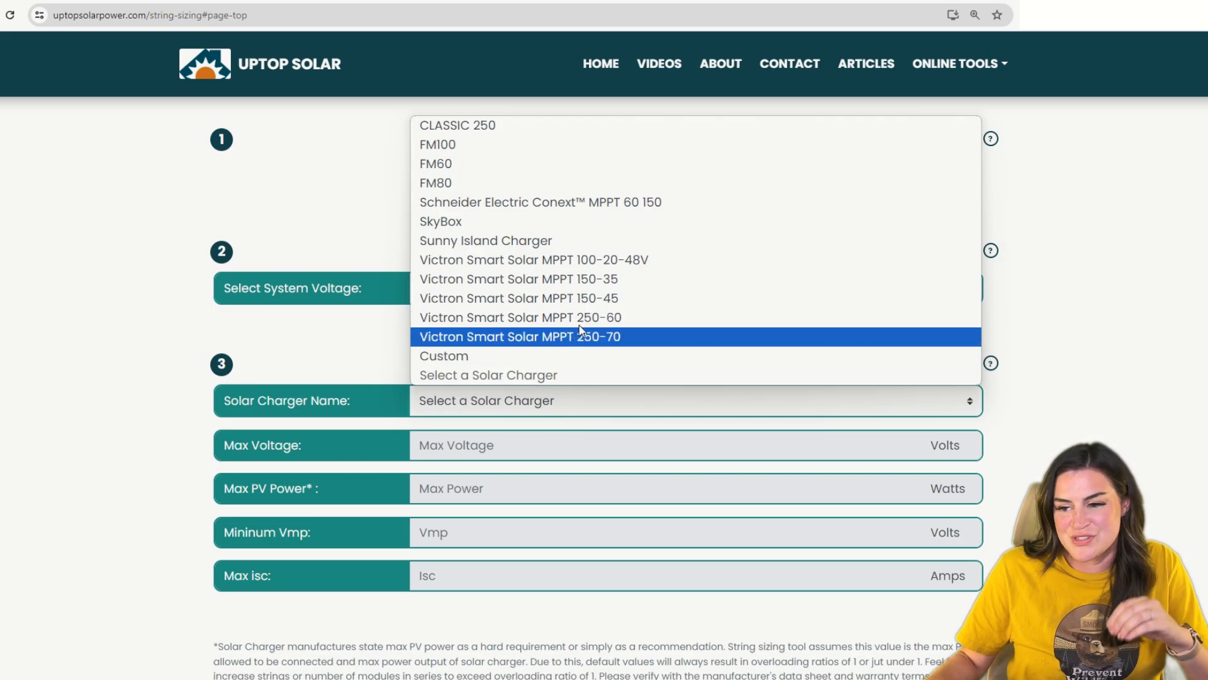
pyautogui.click(564, 338)
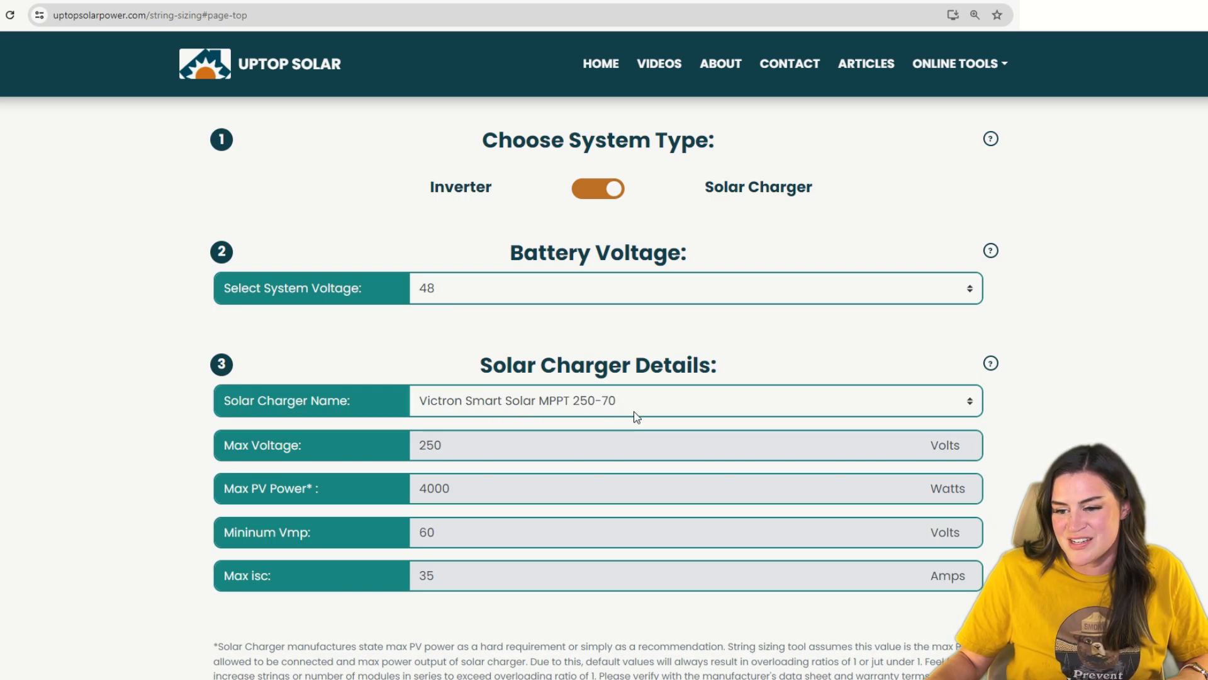
pyautogui.scroll(-2, 425, 441)
pyautogui.scroll(-3, 416, 377)
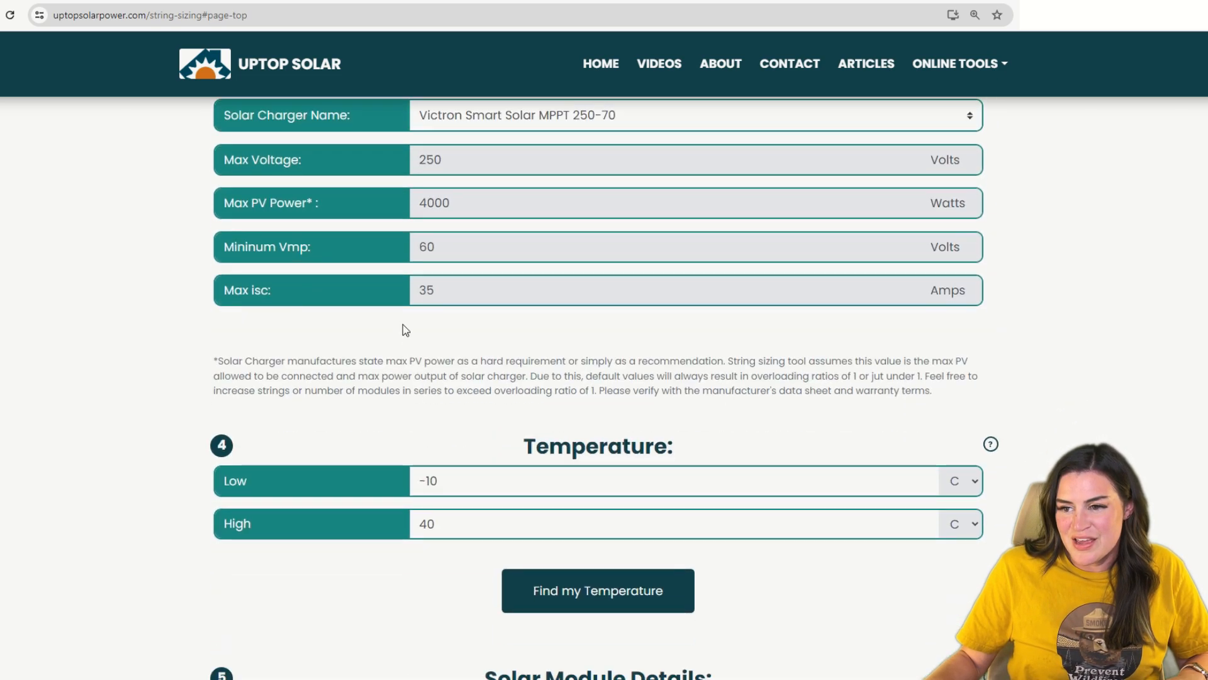
pyautogui.scroll(5, 403, 323)
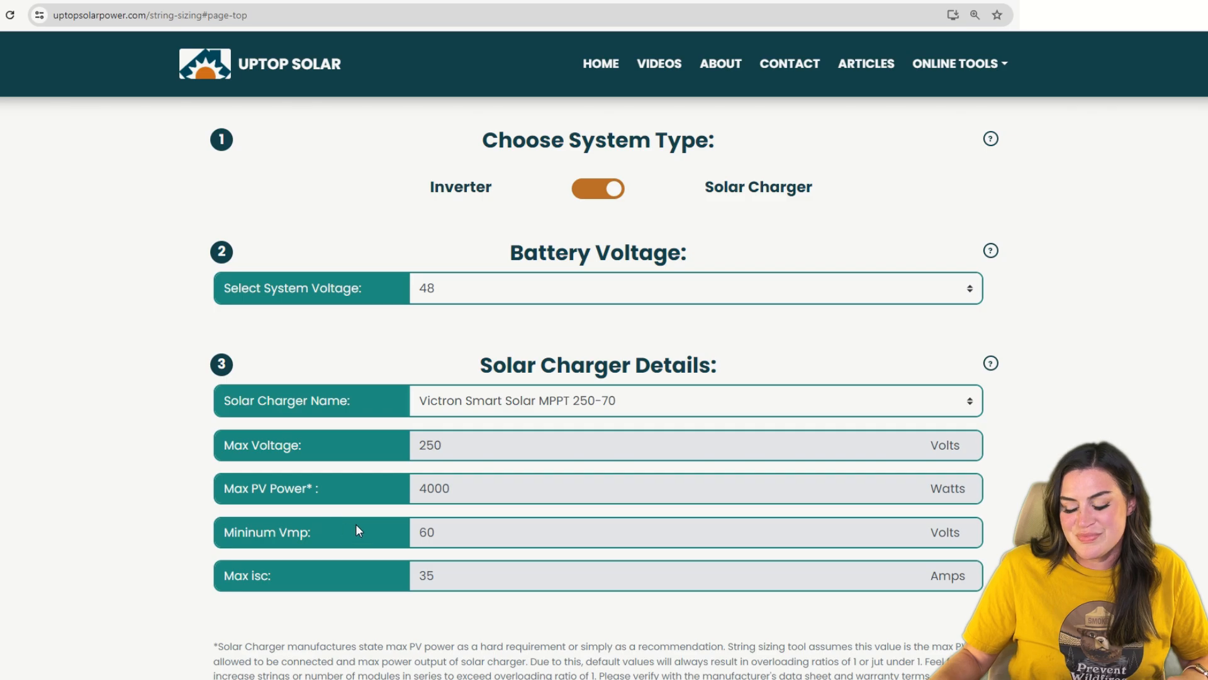
# Step: Look at the country choices in the temperature-by-location lookup and close it without applying anything
pyautogui.scroll(-2, 401, 513)
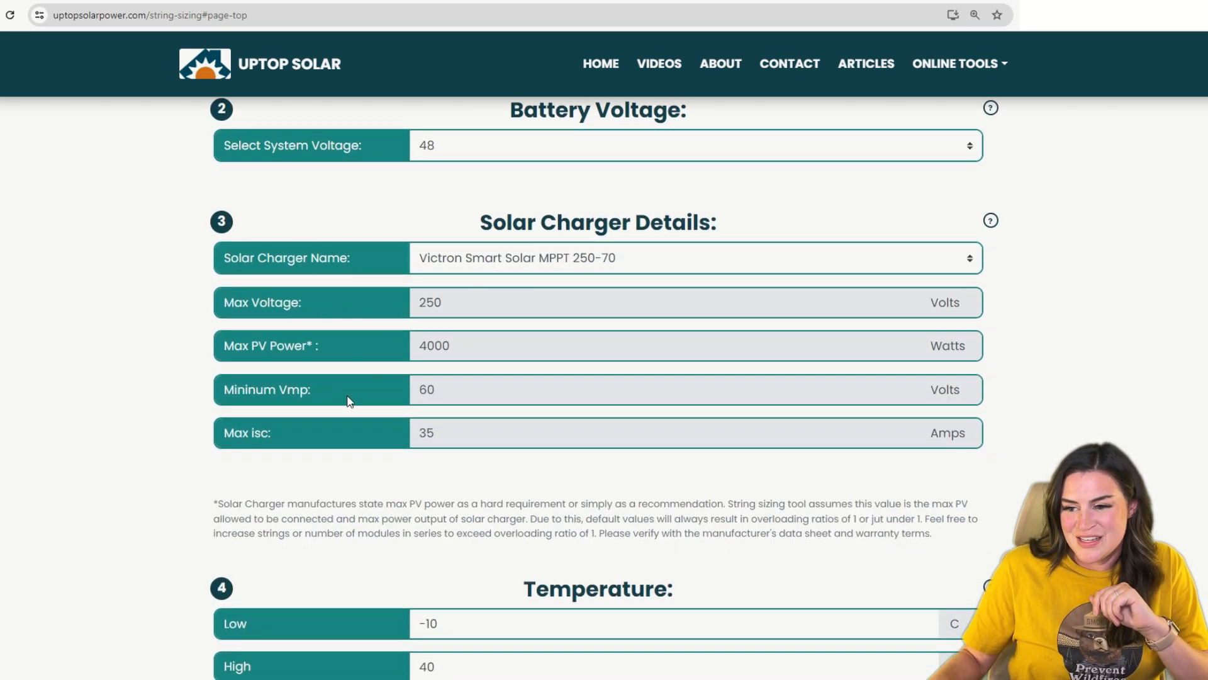
pyautogui.scroll(-4, 485, 347)
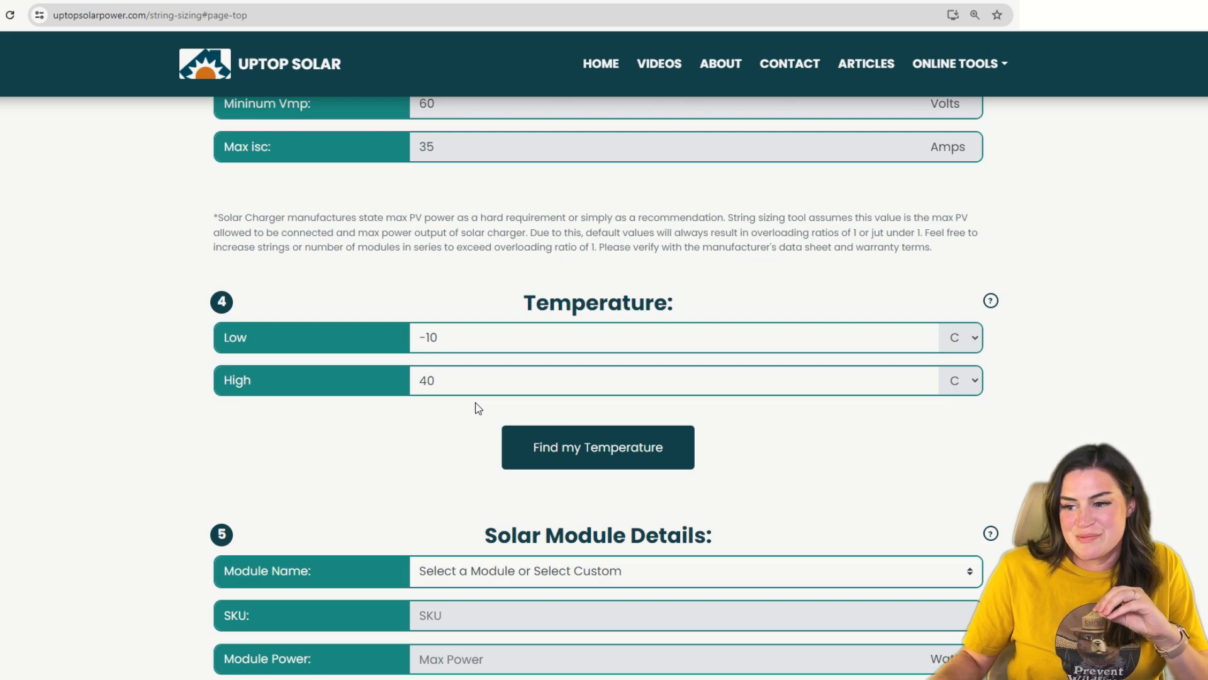
pyautogui.click(599, 449)
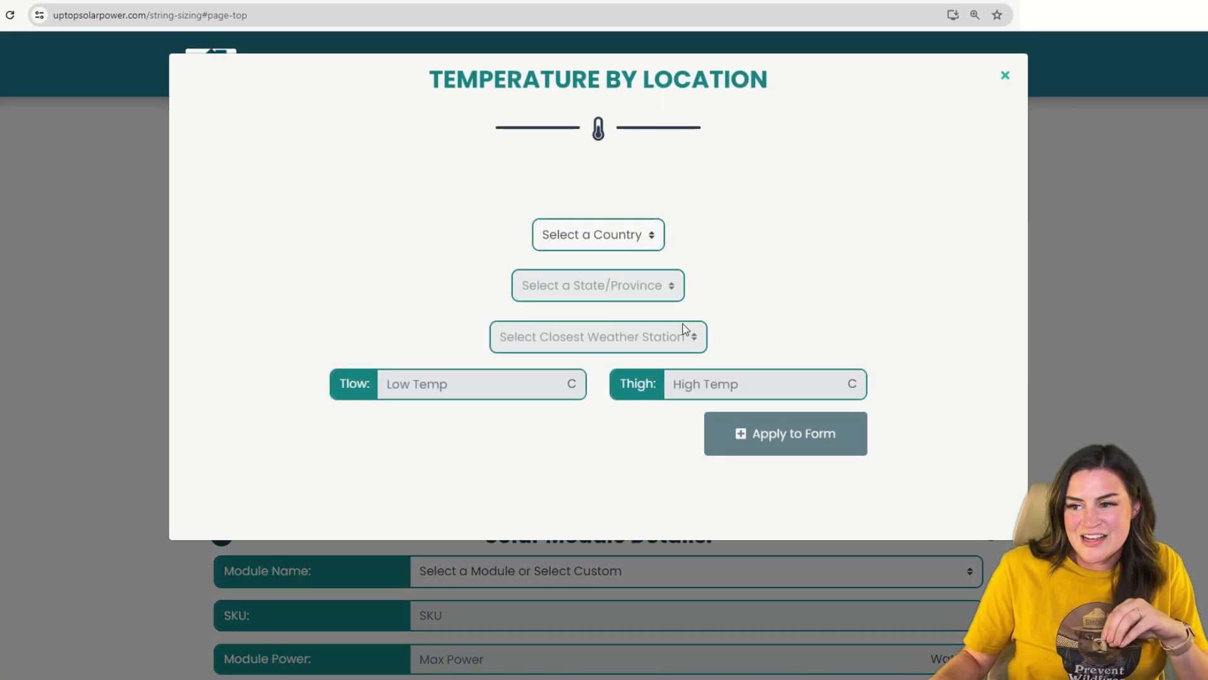
pyautogui.click(652, 237)
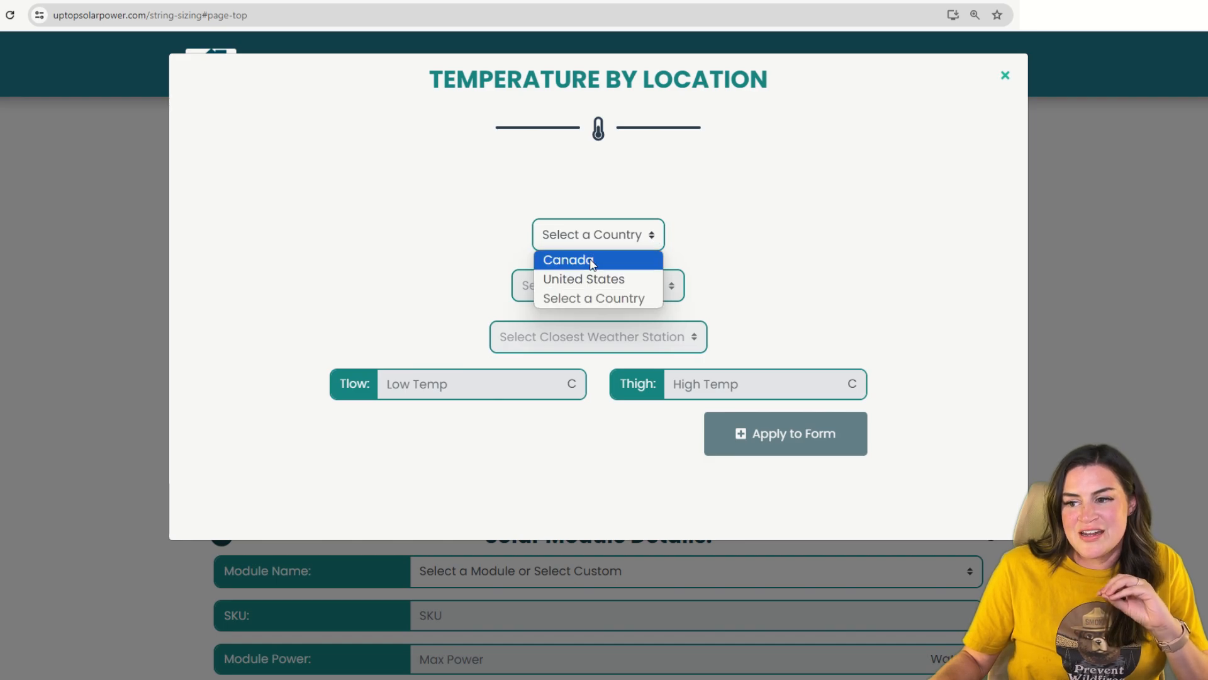
pyautogui.click(721, 257)
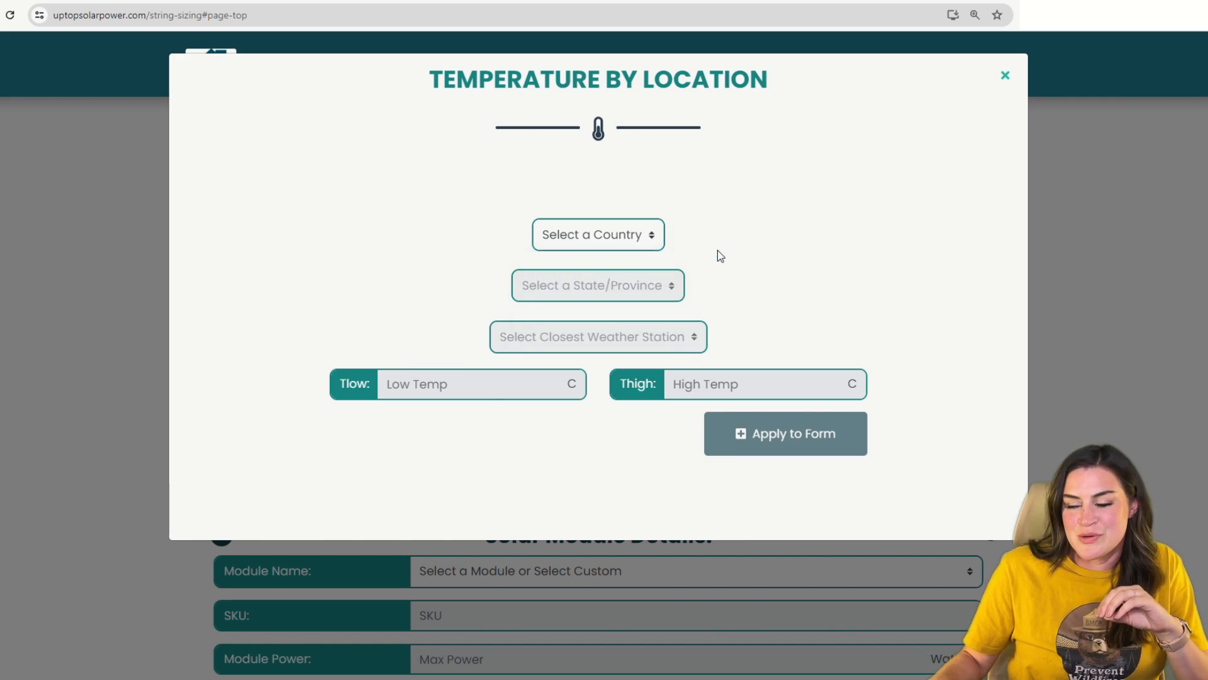
pyautogui.click(1005, 74)
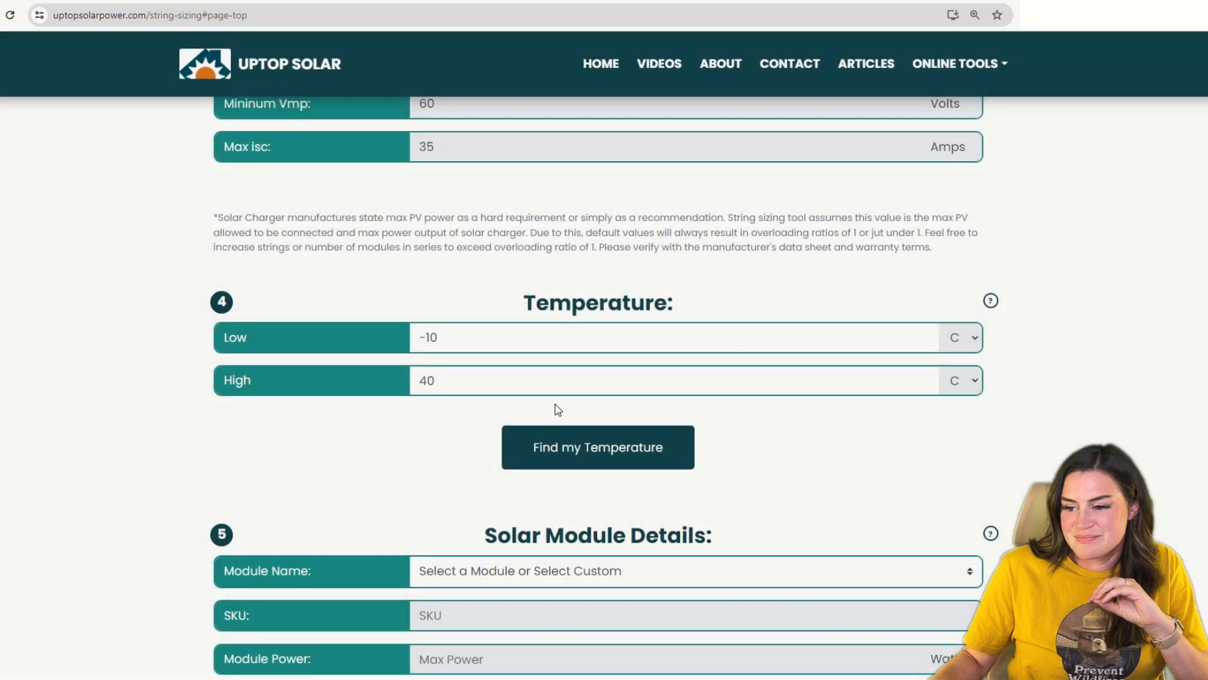
# Step: Choose the LG NeON® 2 310 as the solar module
pyautogui.scroll(-4, 554, 416)
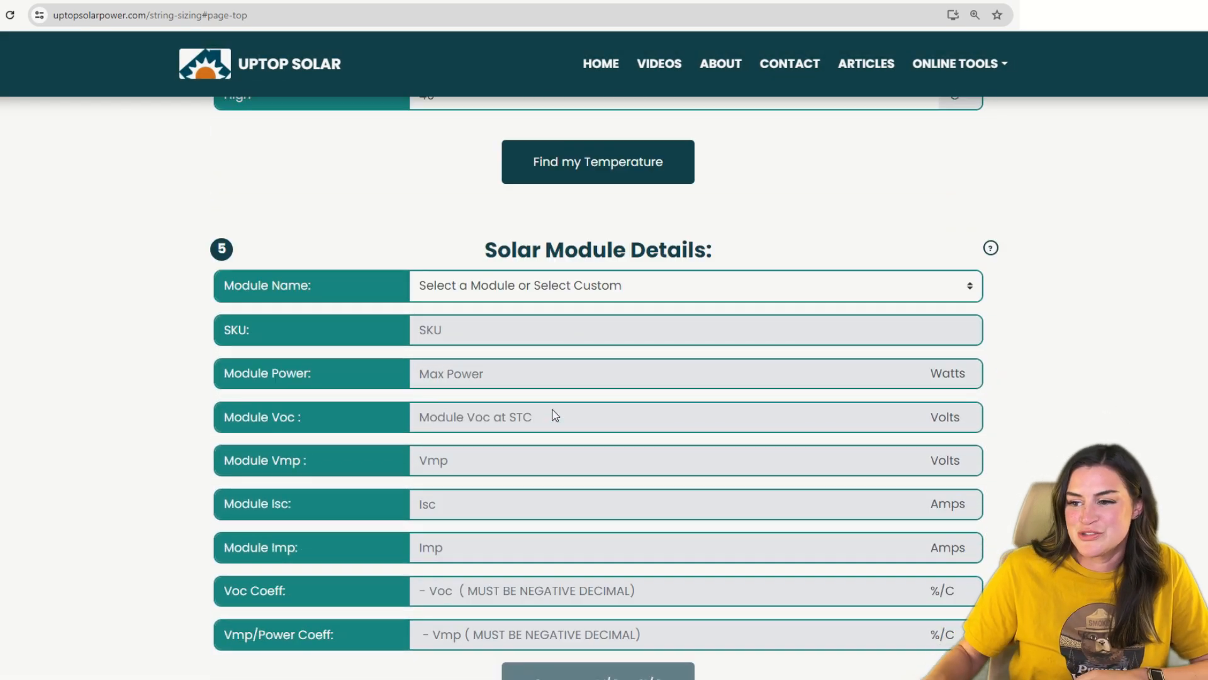
pyautogui.click(502, 298)
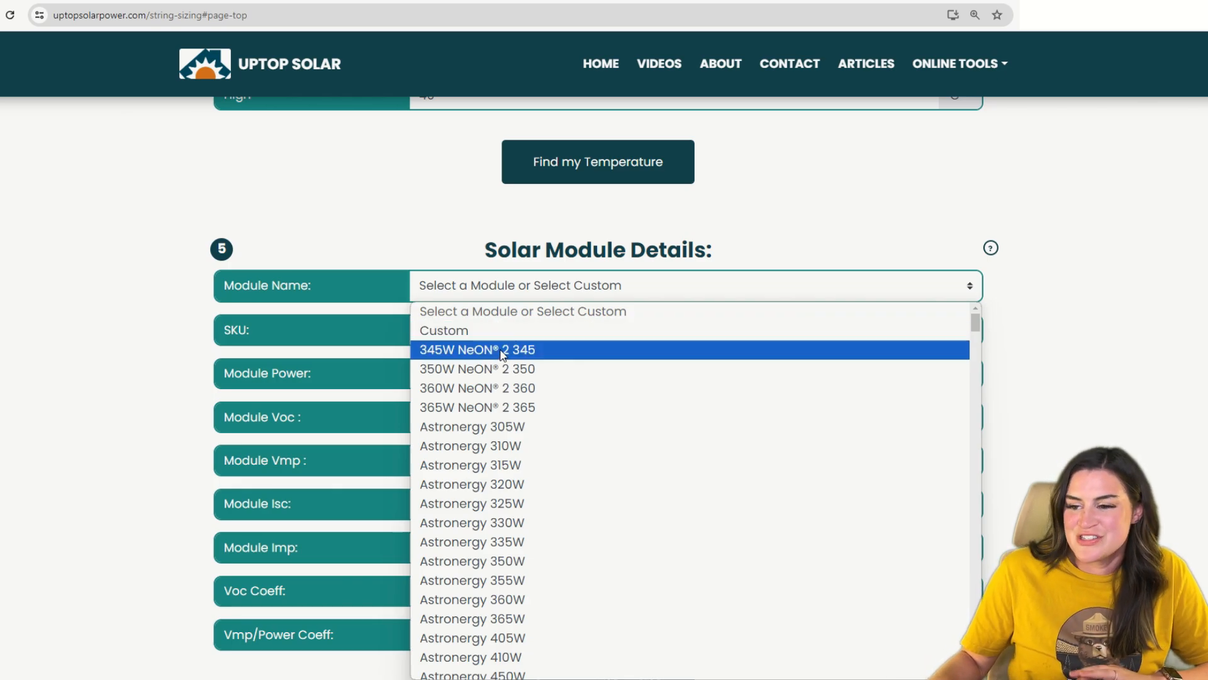
pyautogui.scroll(-15, 501, 356)
pyautogui.scroll(-14, 526, 478)
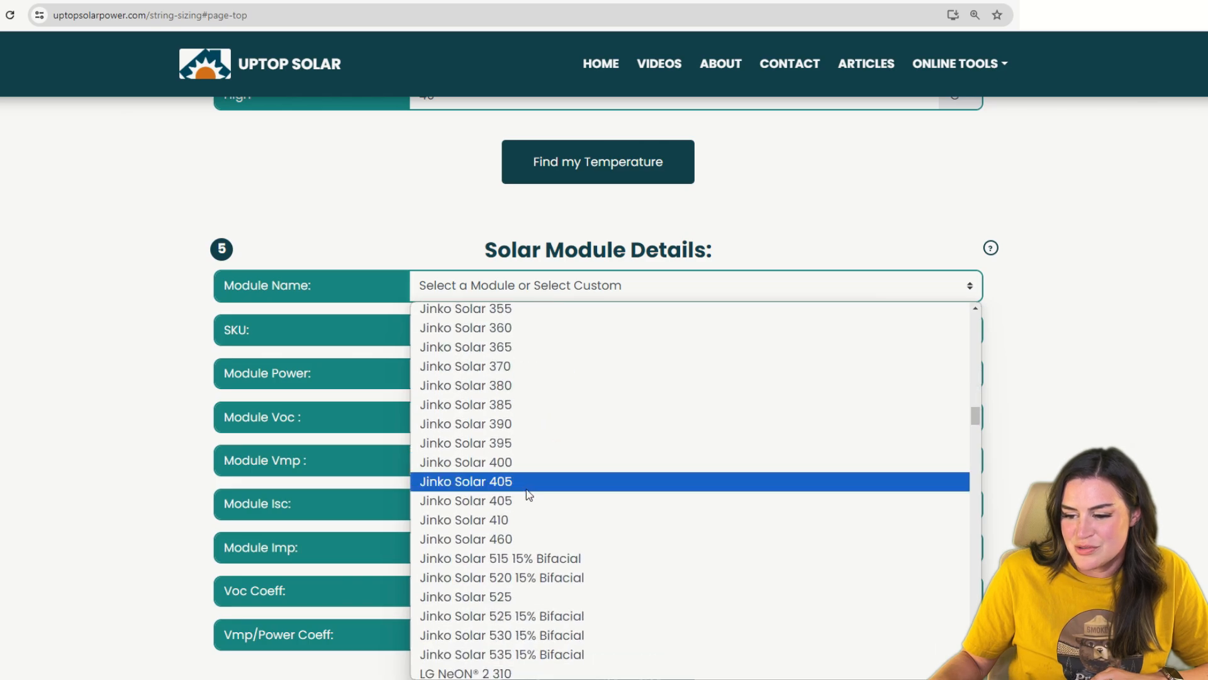
pyautogui.scroll(-5, 526, 482)
pyautogui.press('Escape')
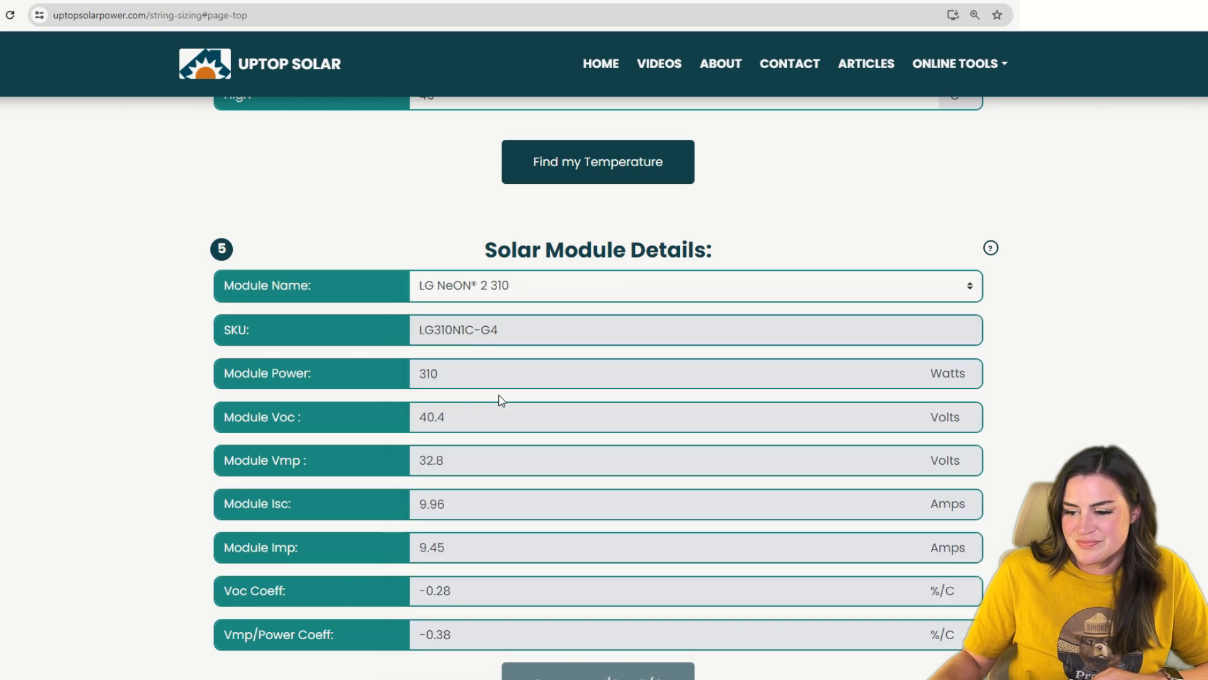
# Step: Review the module's electrical values and temperature coefficients, and turn on the advanced settings
pyautogui.scroll(-2, 1018, 383)
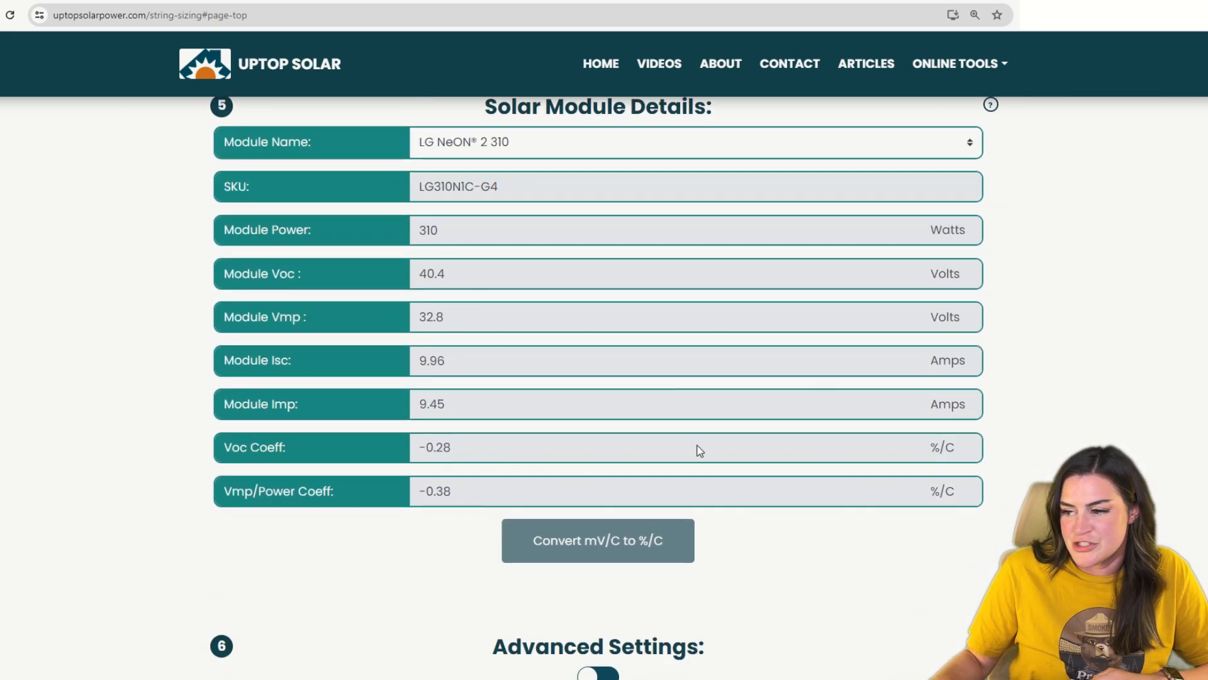
pyautogui.scroll(-1, 749, 480)
pyautogui.scroll(-2, 740, 484)
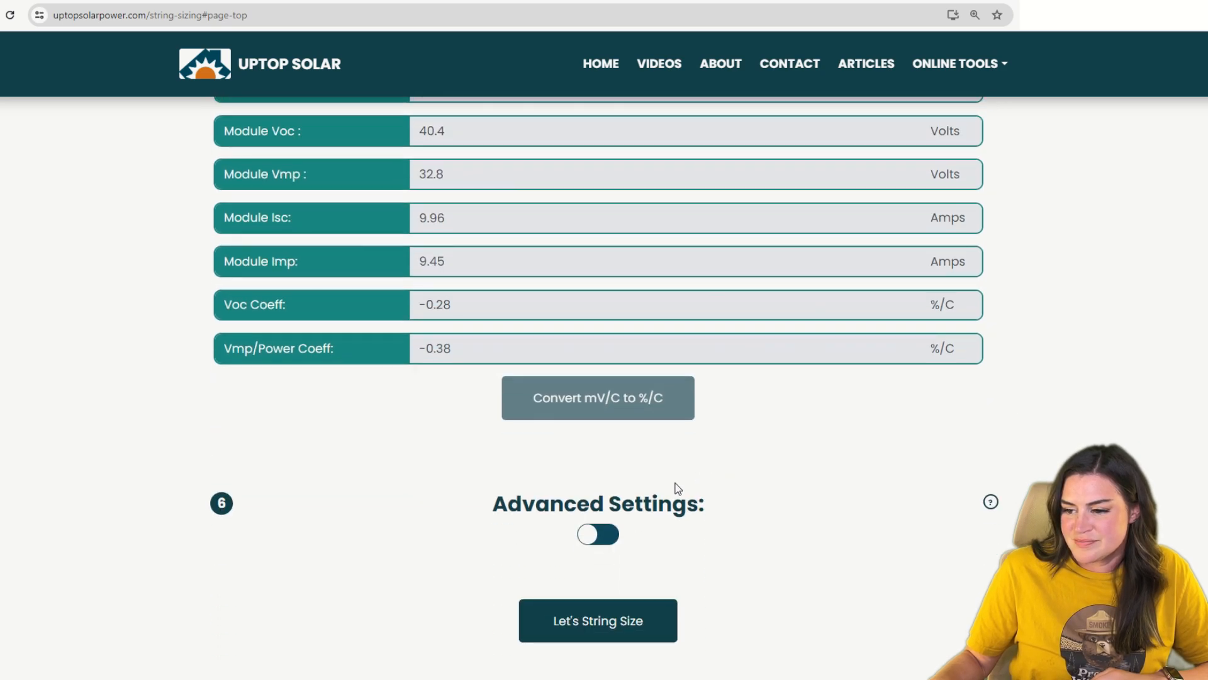
pyautogui.scroll(-3, 647, 472)
pyautogui.click(593, 393)
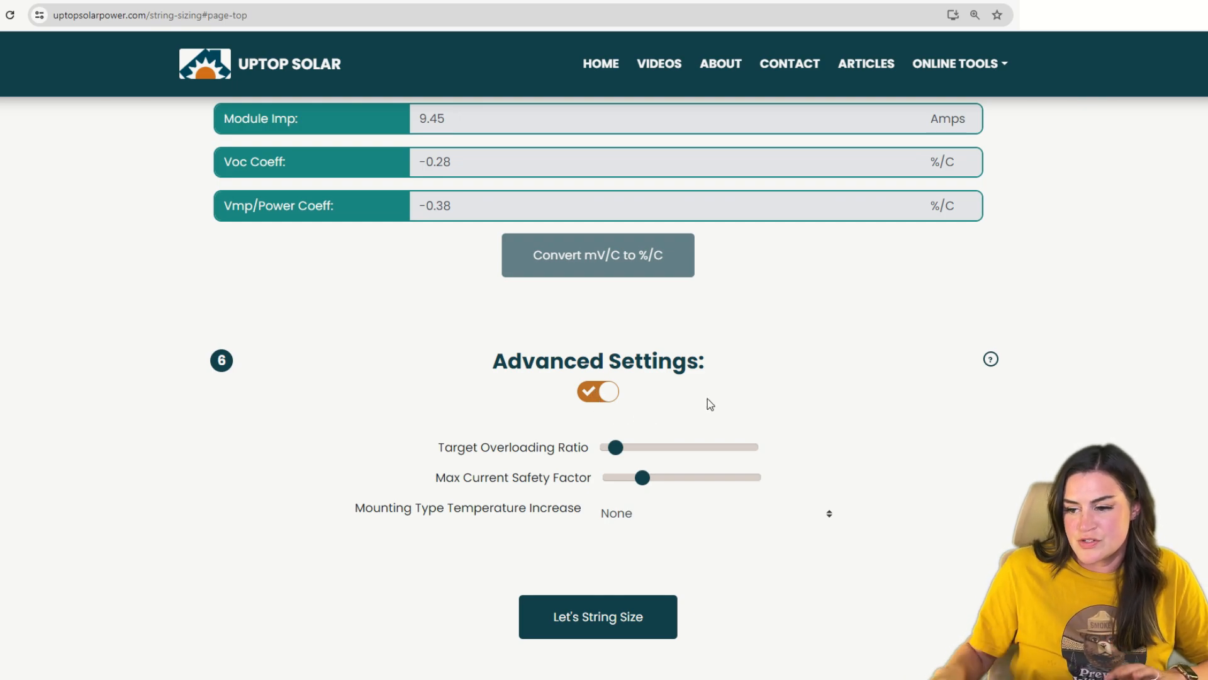
# Step: Try a target overloading ratio of 1, compare it with the charger's max PV power, and return the ratio to 1.2
pyautogui.moveTo(628, 450)
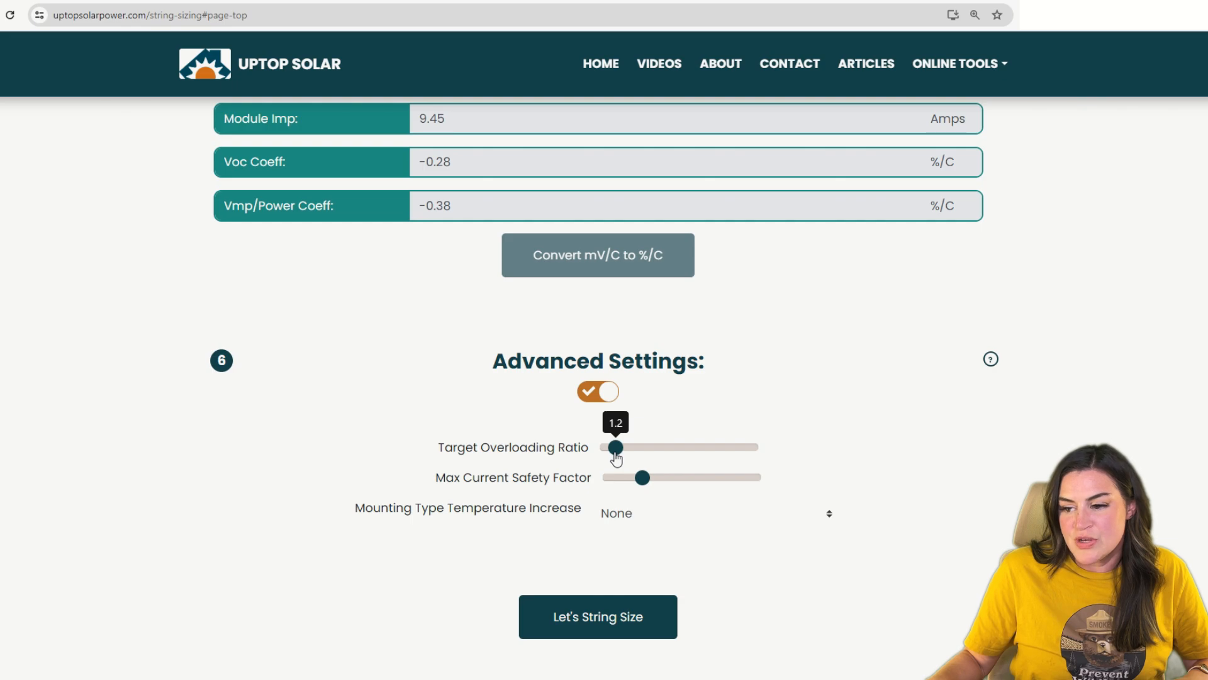
pyautogui.moveTo(611, 455); pyautogui.dragTo(596, 452)
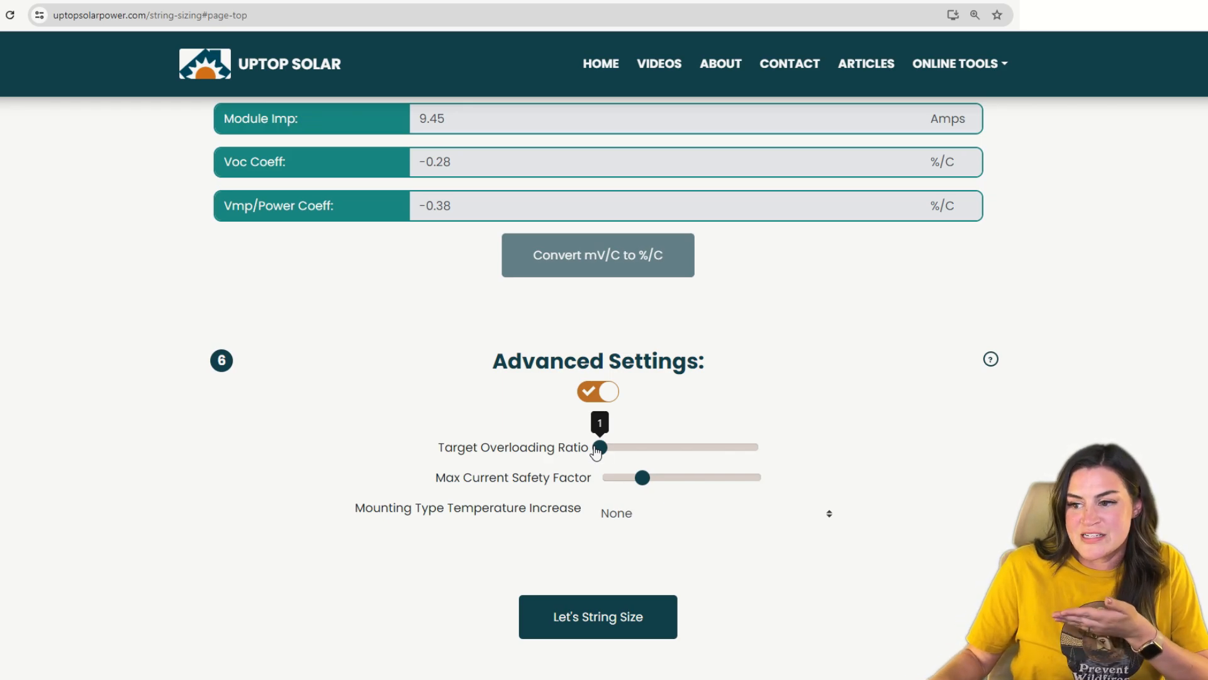
pyautogui.scroll(15, 597, 452)
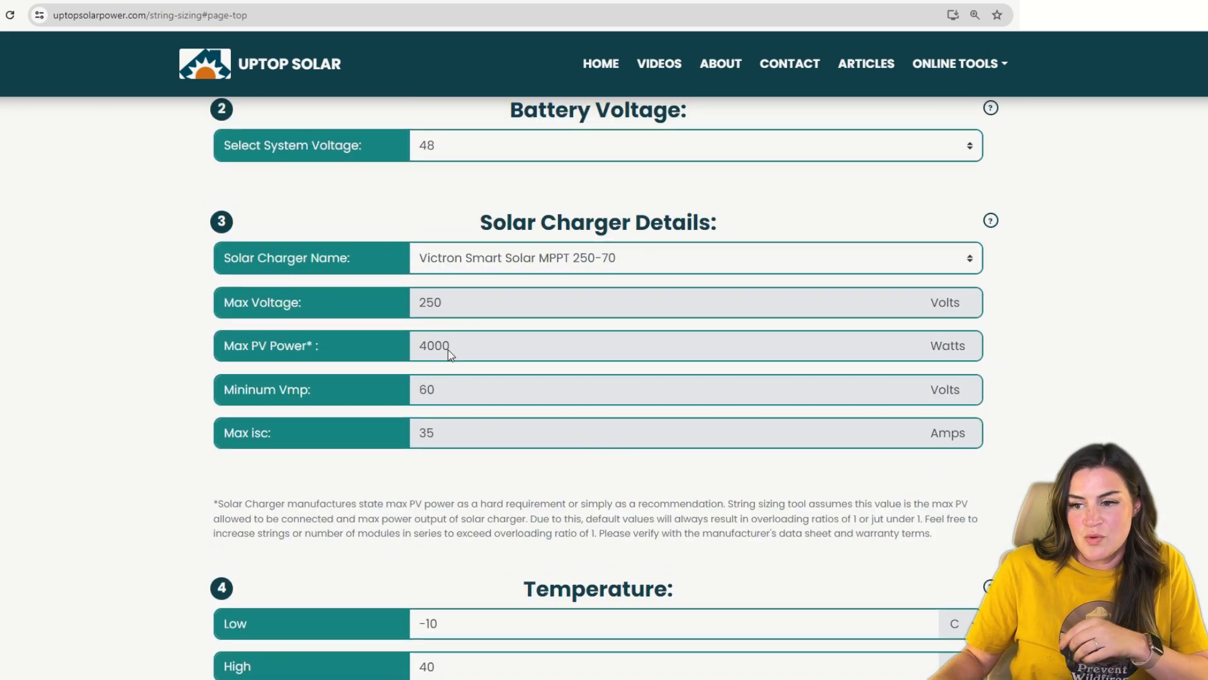
pyautogui.scroll(-15, 449, 353)
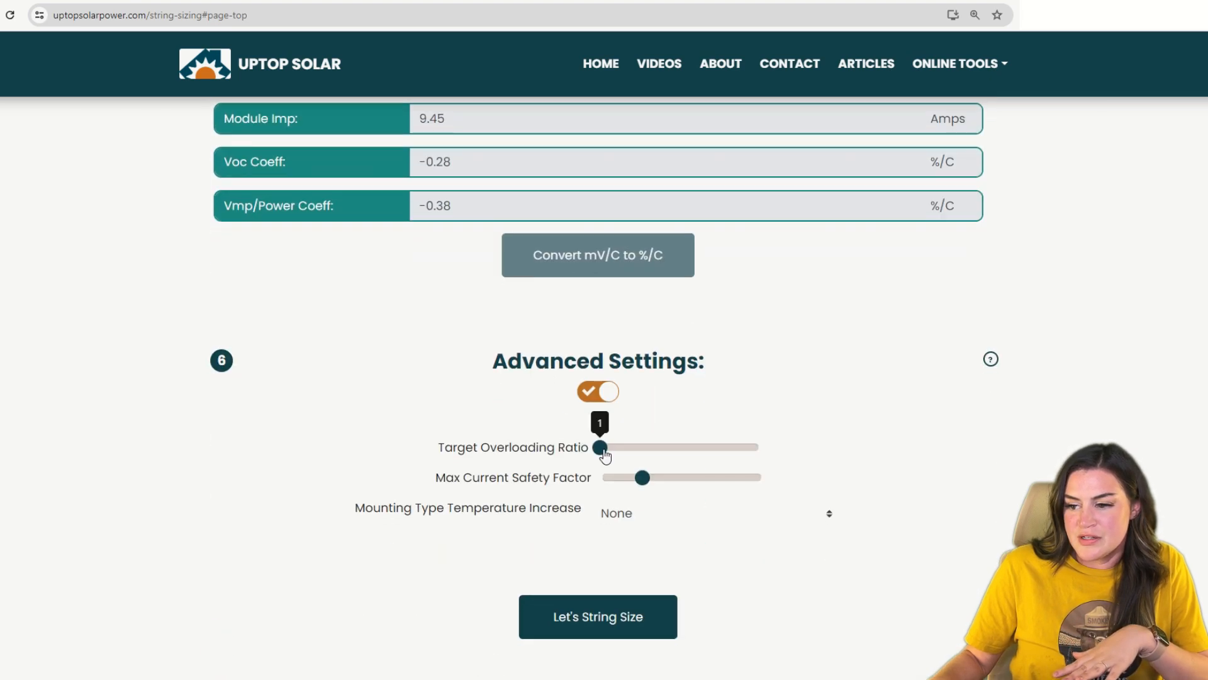
pyautogui.moveTo(605, 455); pyautogui.dragTo(621, 453)
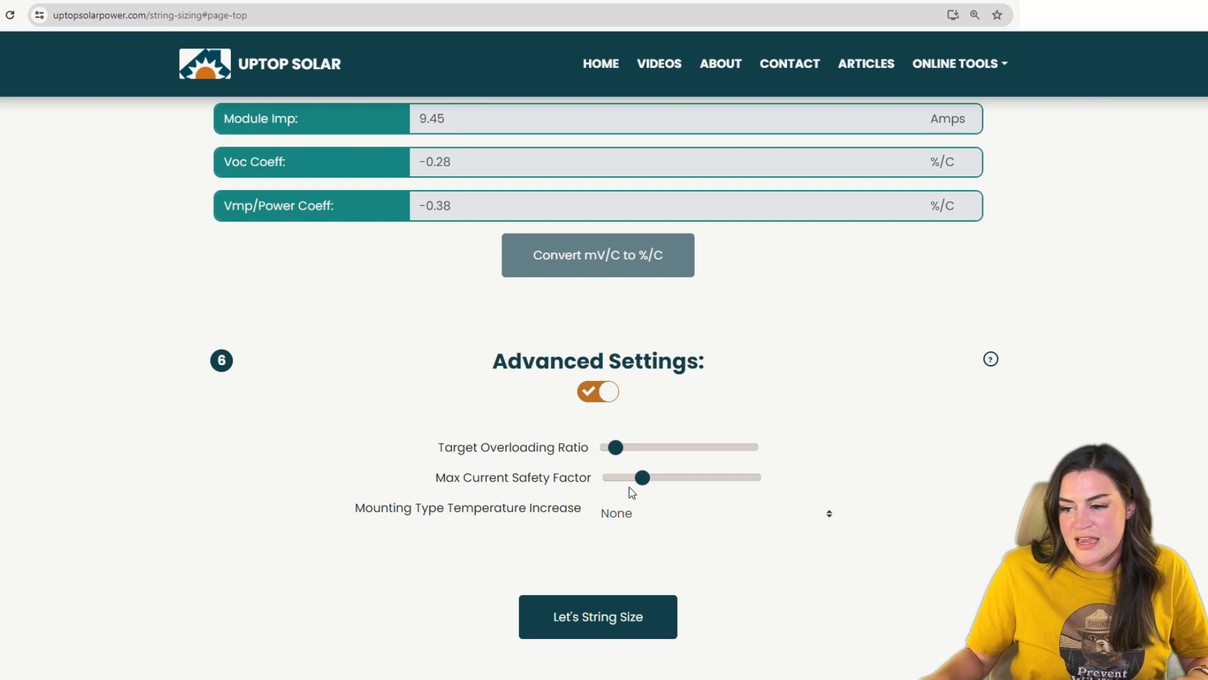
# Step: Set the max current safety factor to 1.10 and run the string sizing
pyautogui.moveTo(642, 480)
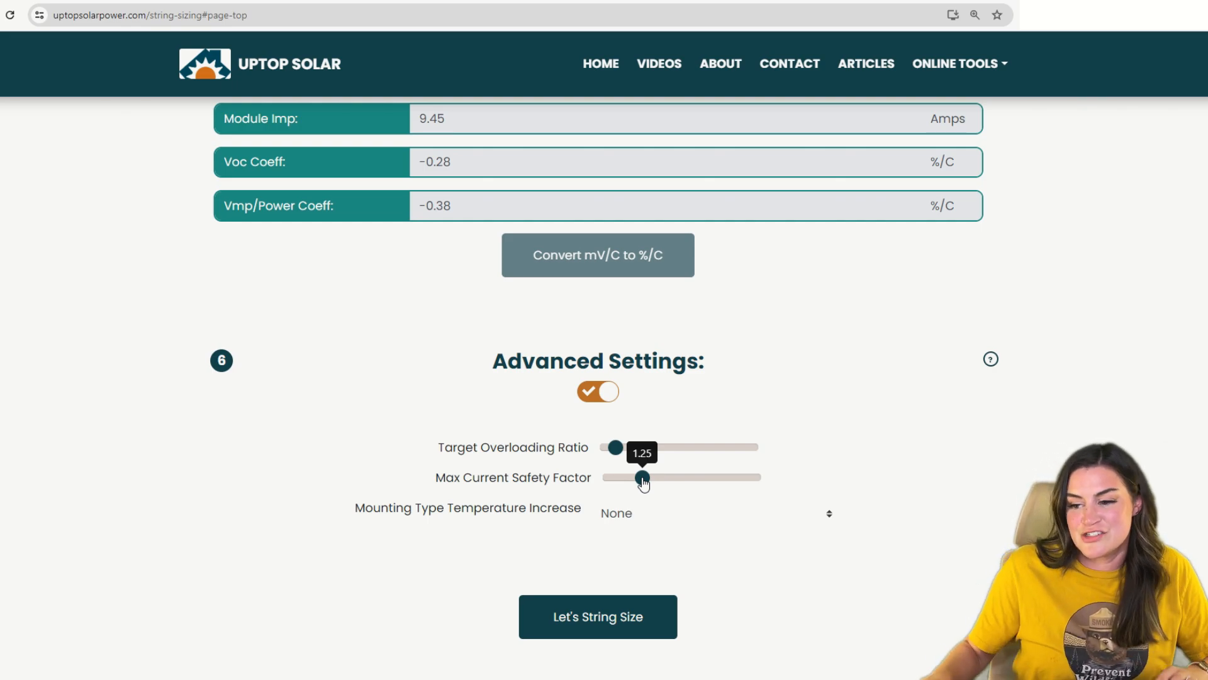
pyautogui.moveTo(643, 484); pyautogui.dragTo(623, 486)
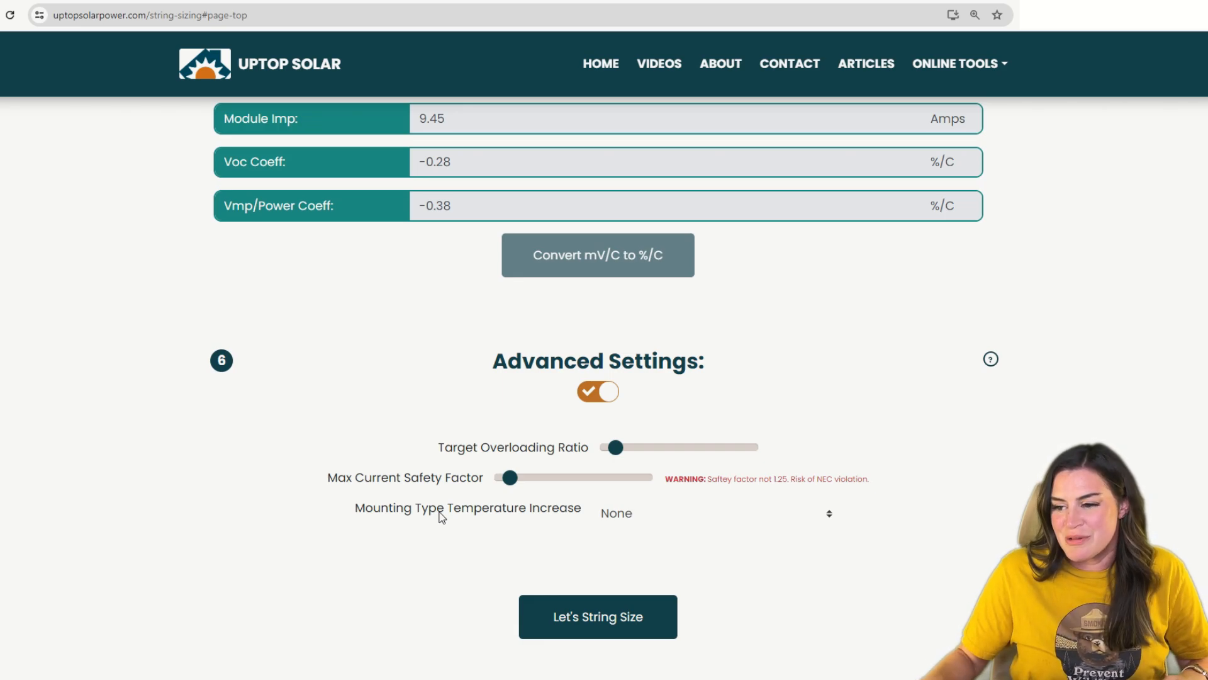
pyautogui.scroll(-5, 523, 490)
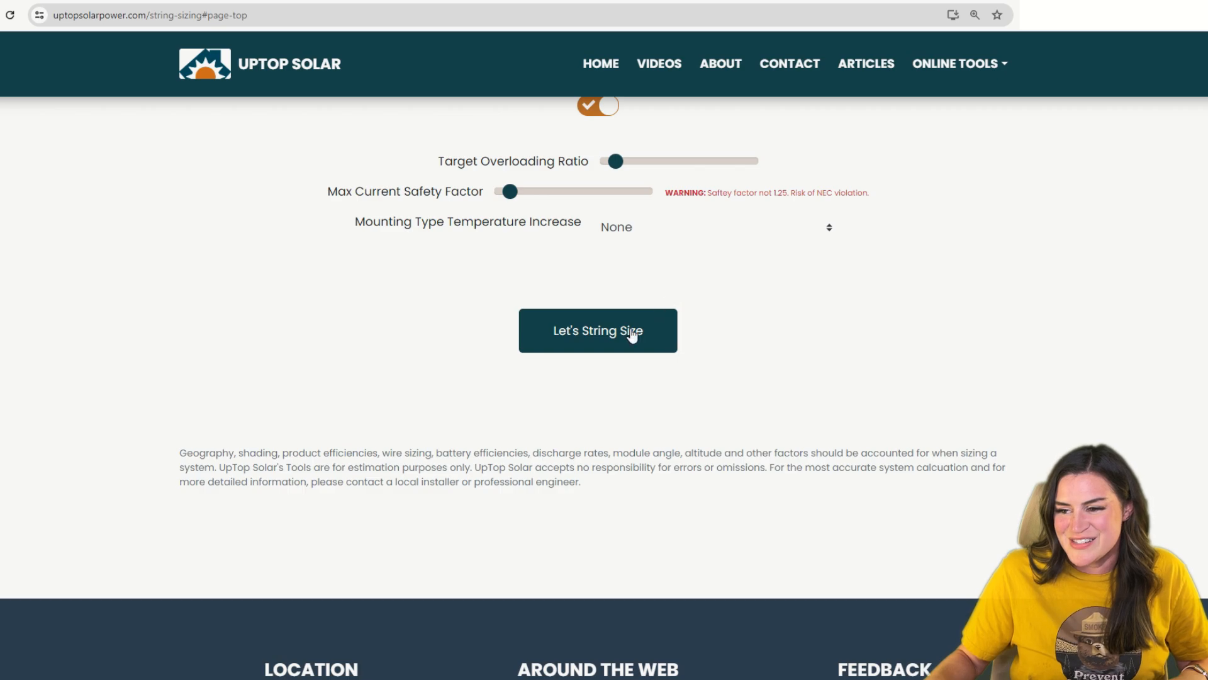
pyautogui.click(607, 346)
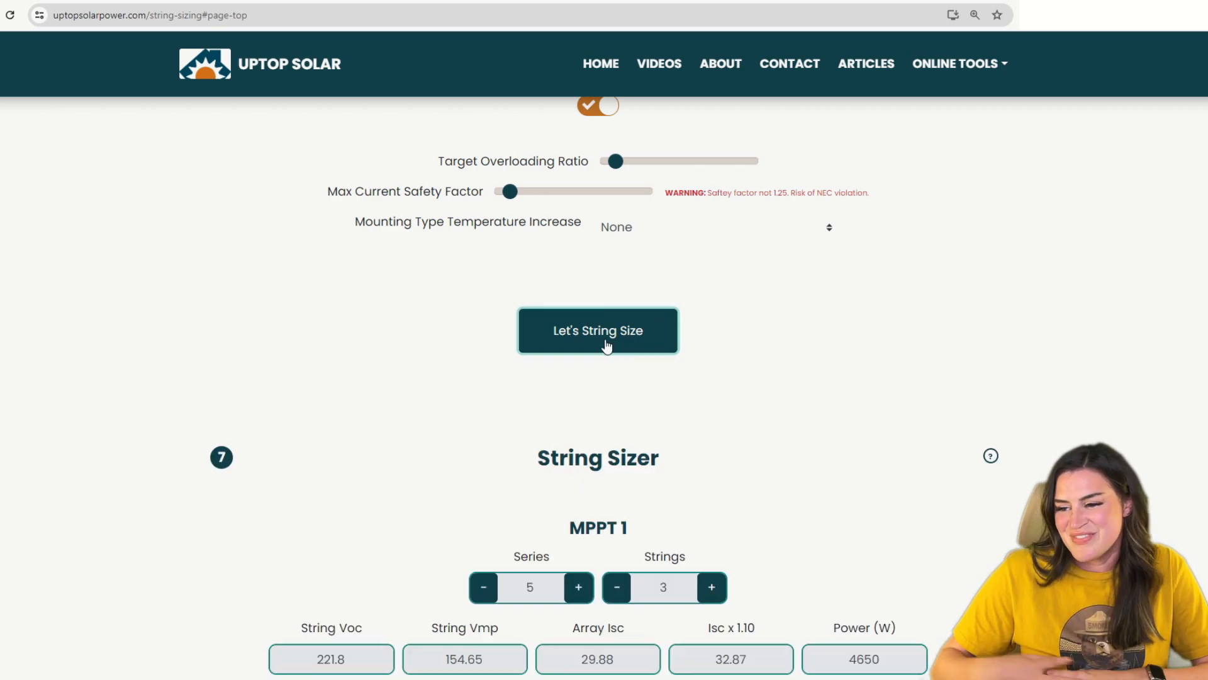
# Step: Examine the string sizing results for MPPT 1 and set its number of modules in series to 3
pyautogui.scroll(-10, 607, 348)
pyautogui.scroll(5, 606, 347)
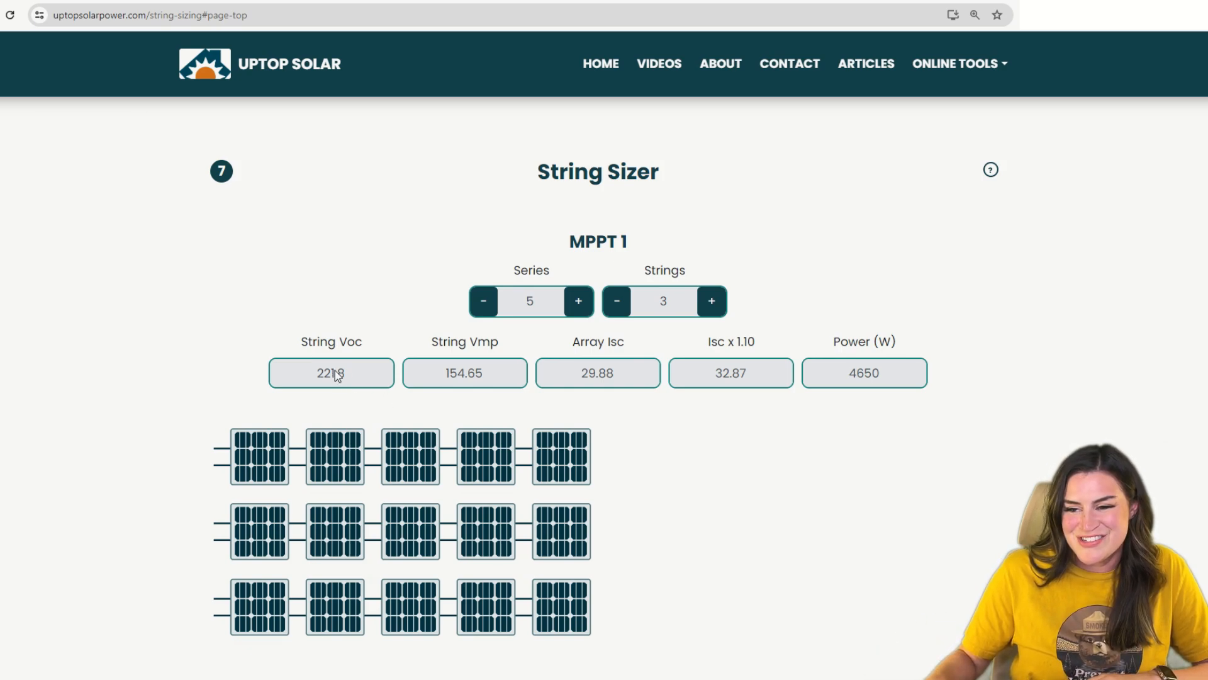
pyautogui.moveTo(340, 390)
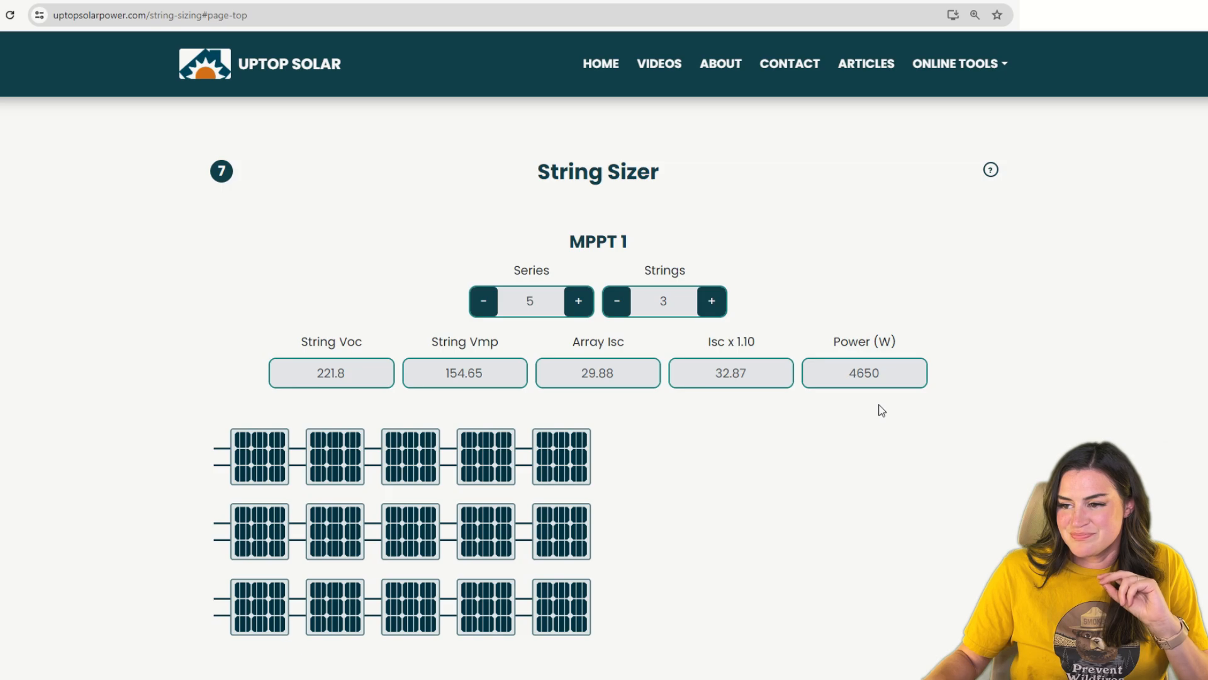
pyautogui.click(484, 308)
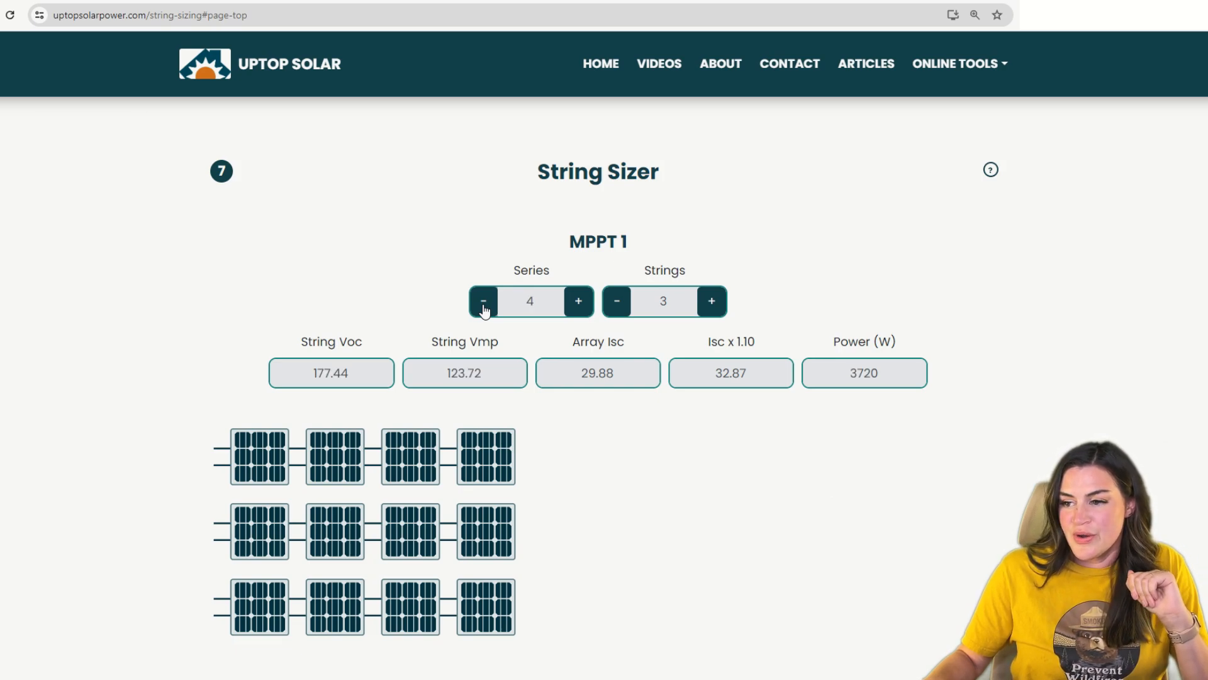
pyautogui.click(484, 302)
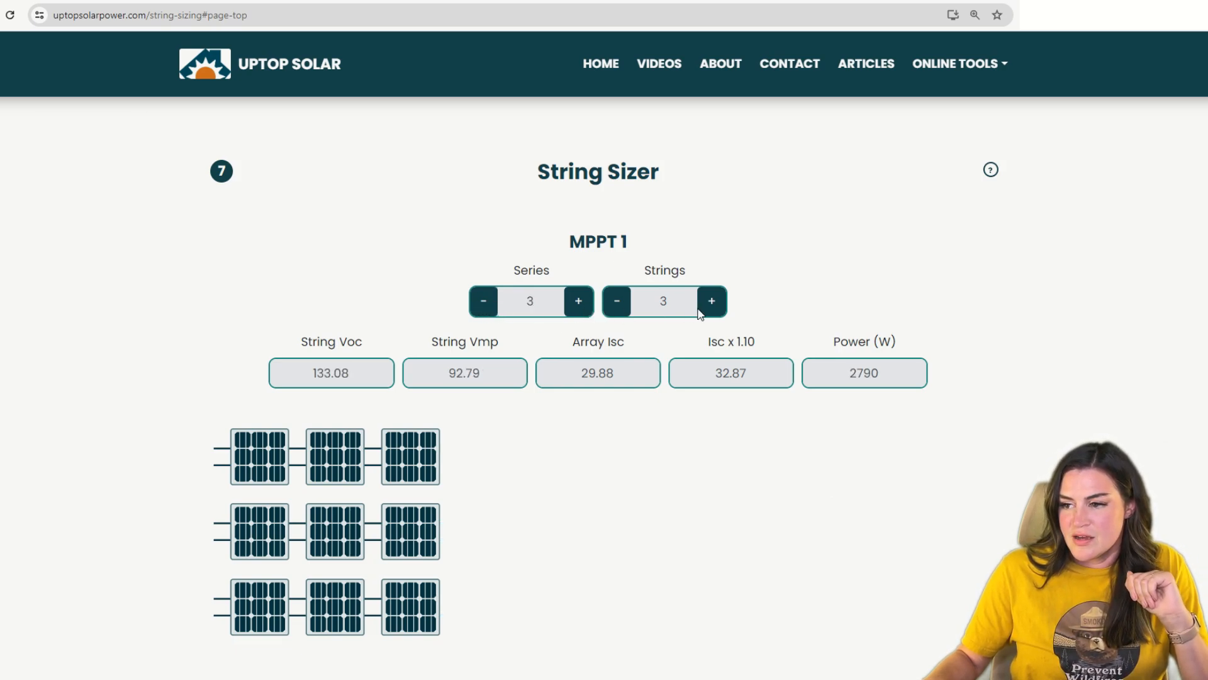
# Step: Try MPPT 1 with 4 modules in series and 2 strings, and compare 4 and 5 modules in series with 3 strings
pyautogui.click(617, 302)
pyautogui.click(578, 302)
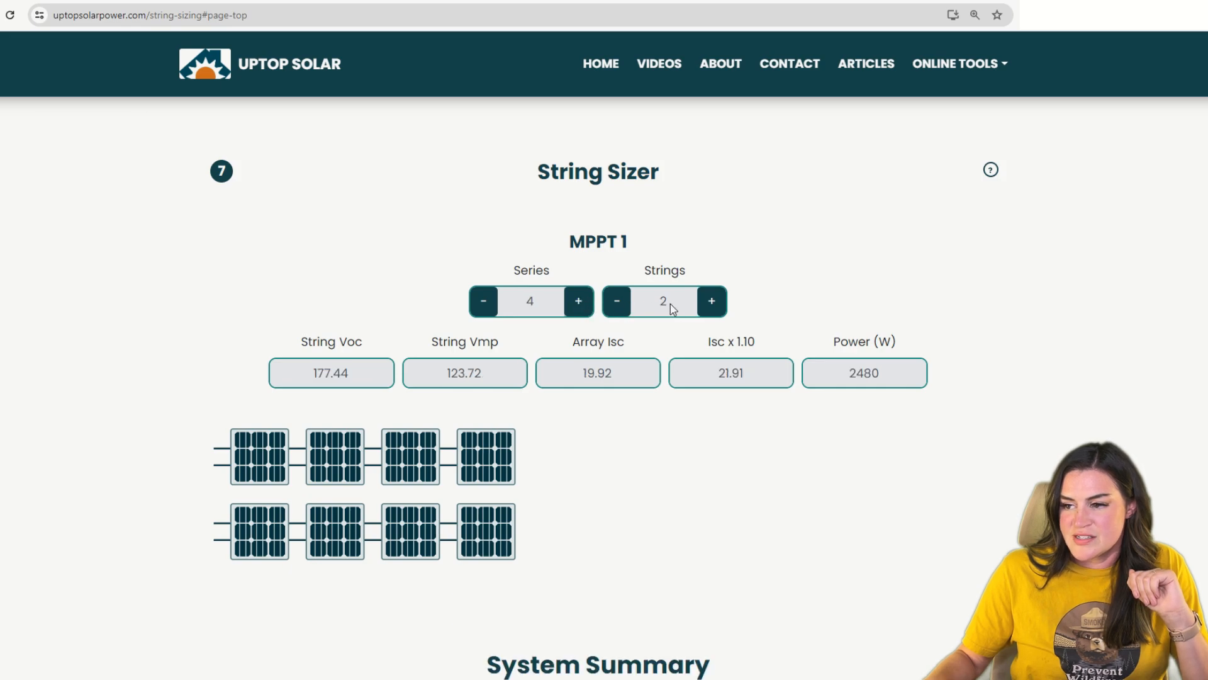
pyautogui.click(712, 302)
pyautogui.click(574, 309)
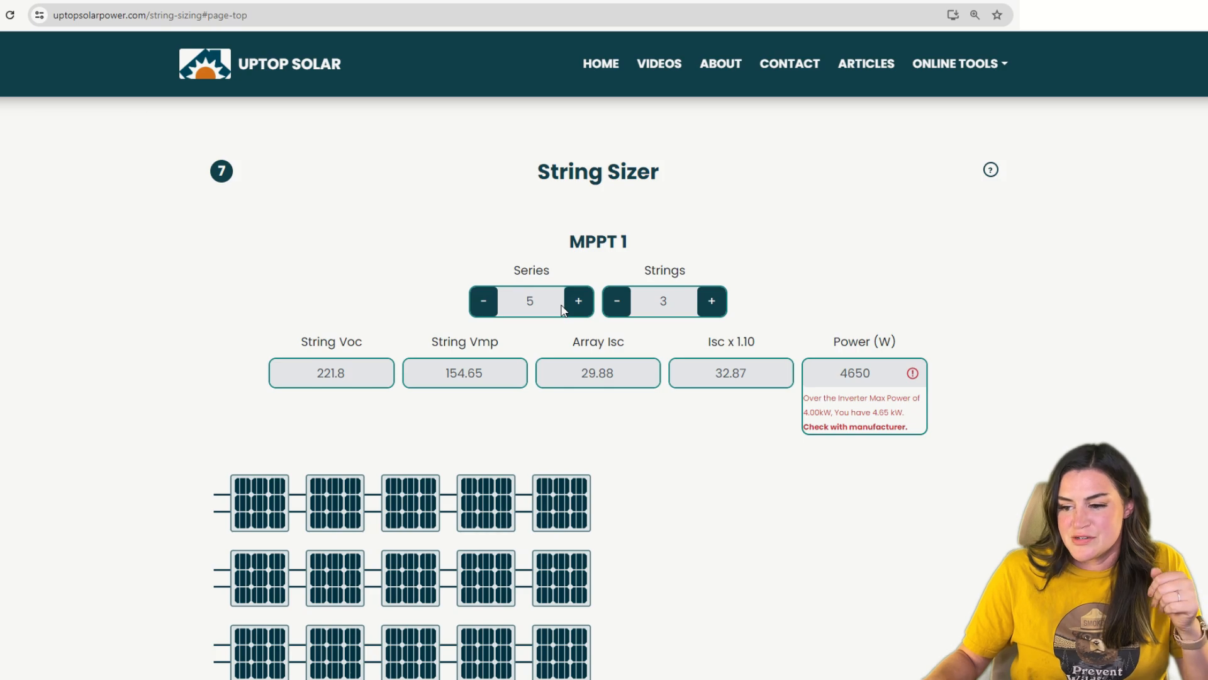
pyautogui.click(488, 308)
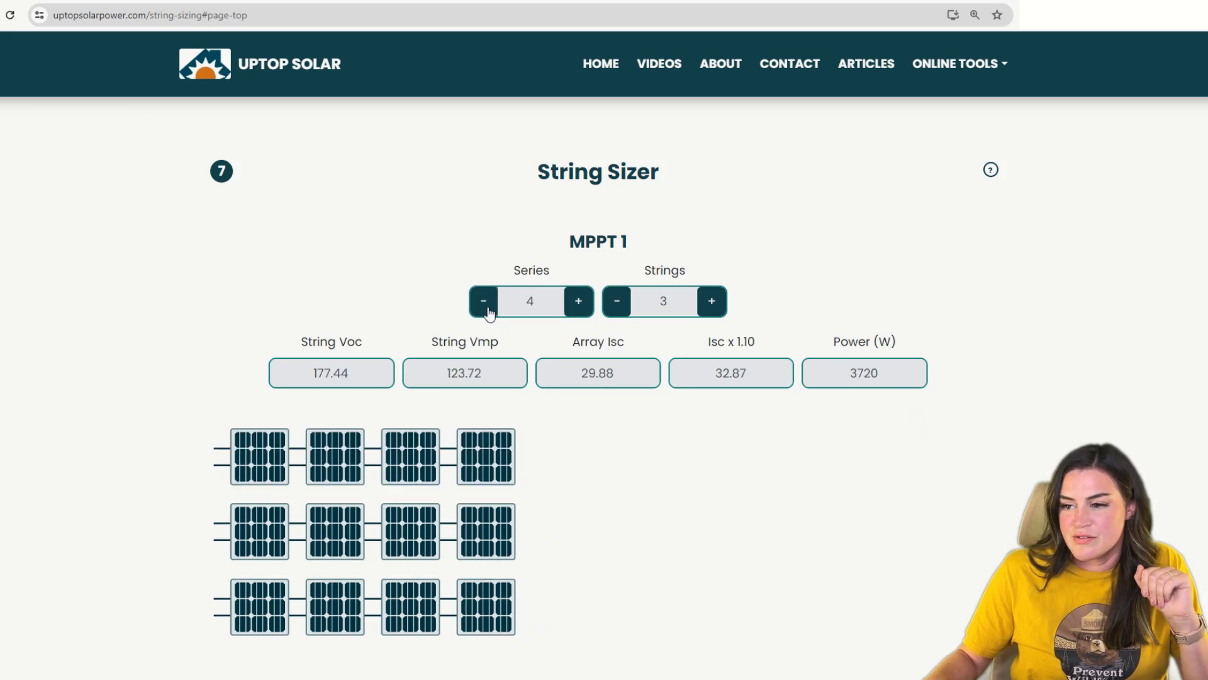
pyautogui.click(574, 310)
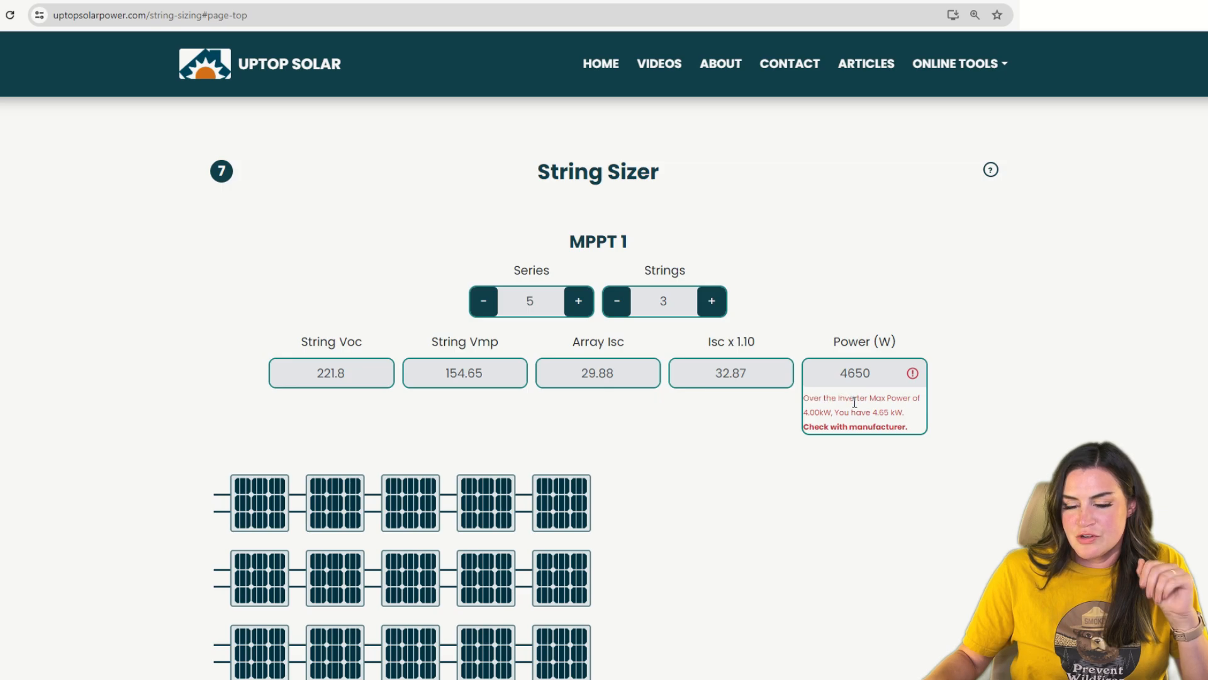
# Step: Compare the power warning for MPPT 1 with the max PV power in the solar charger details
pyautogui.moveTo(832, 413); pyautogui.dragTo(809, 416)
pyautogui.scroll(15, 745, 403)
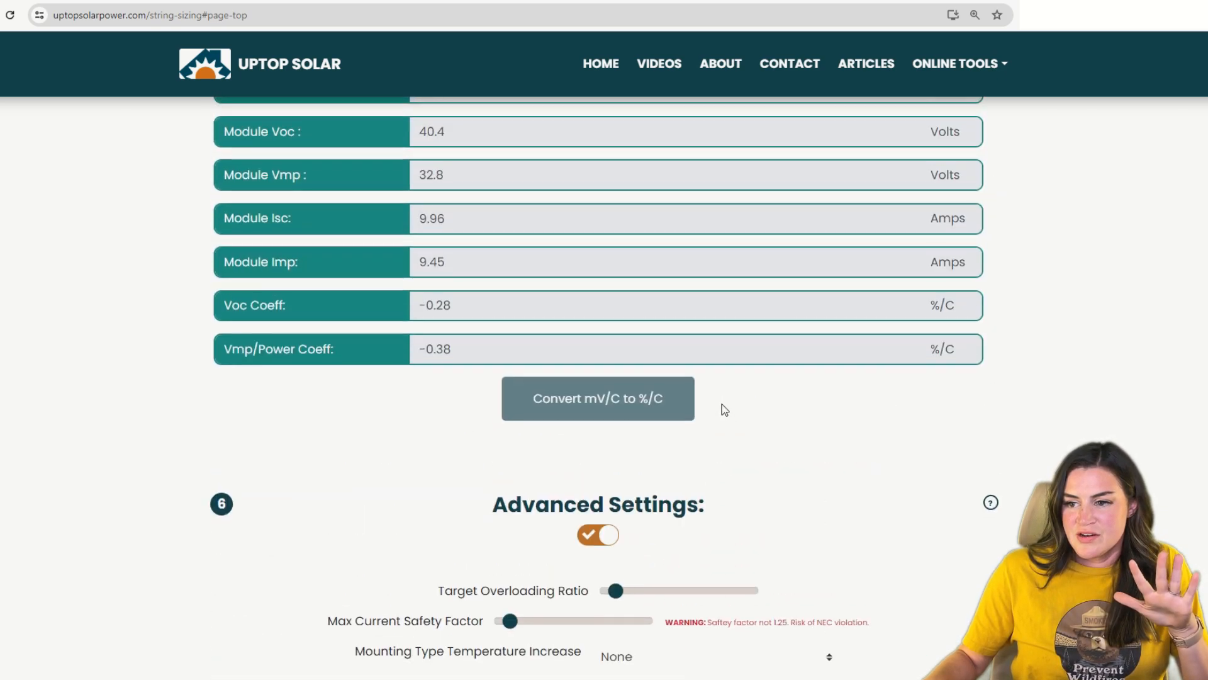
pyautogui.scroll(8, 714, 410)
pyautogui.scroll(-16, 669, 357)
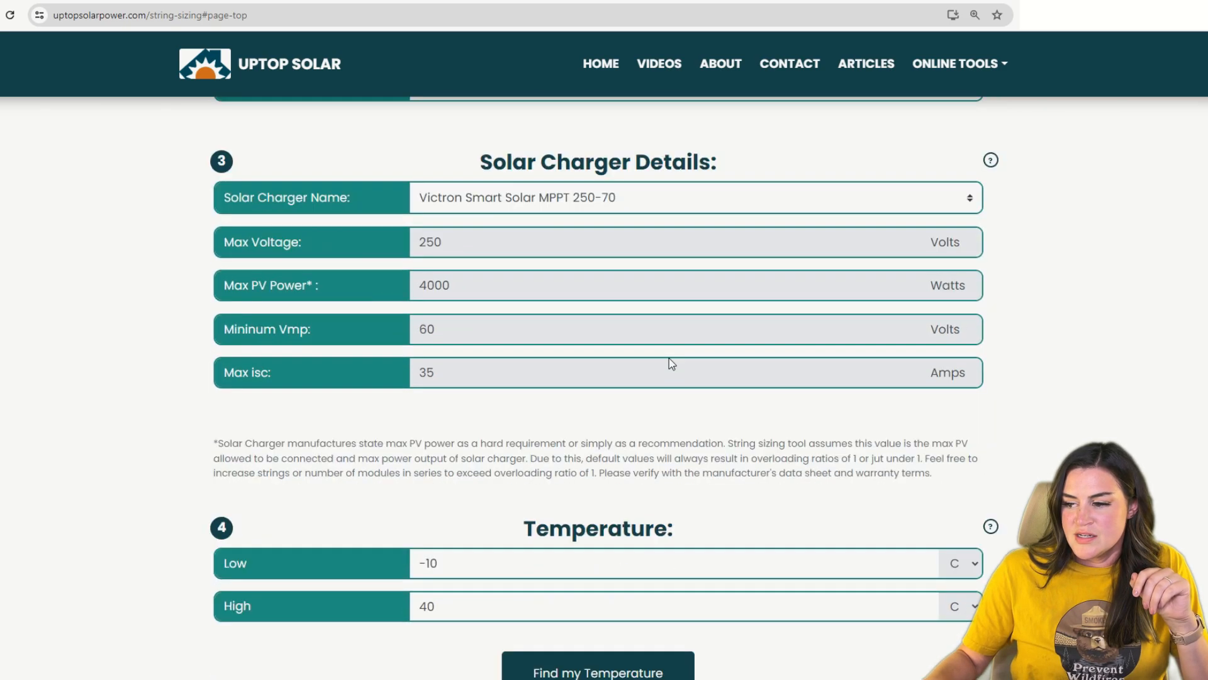
pyautogui.scroll(-7, 813, 378)
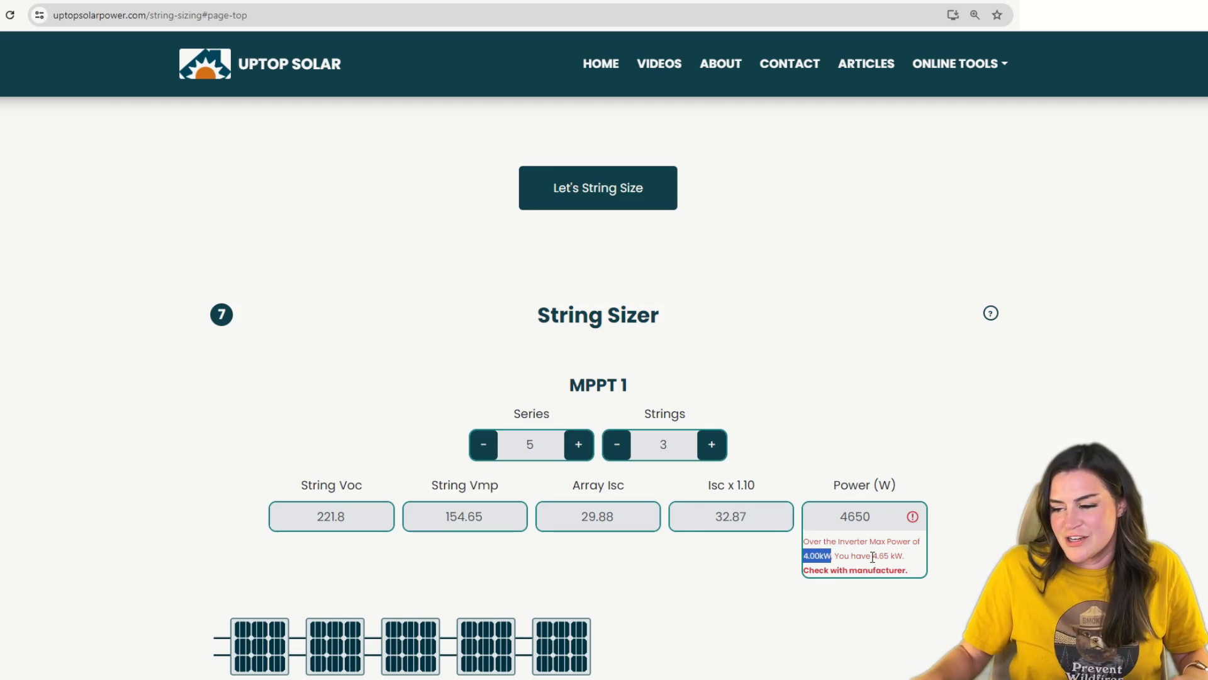
pyautogui.click(920, 570)
pyautogui.scroll(-4, 856, 560)
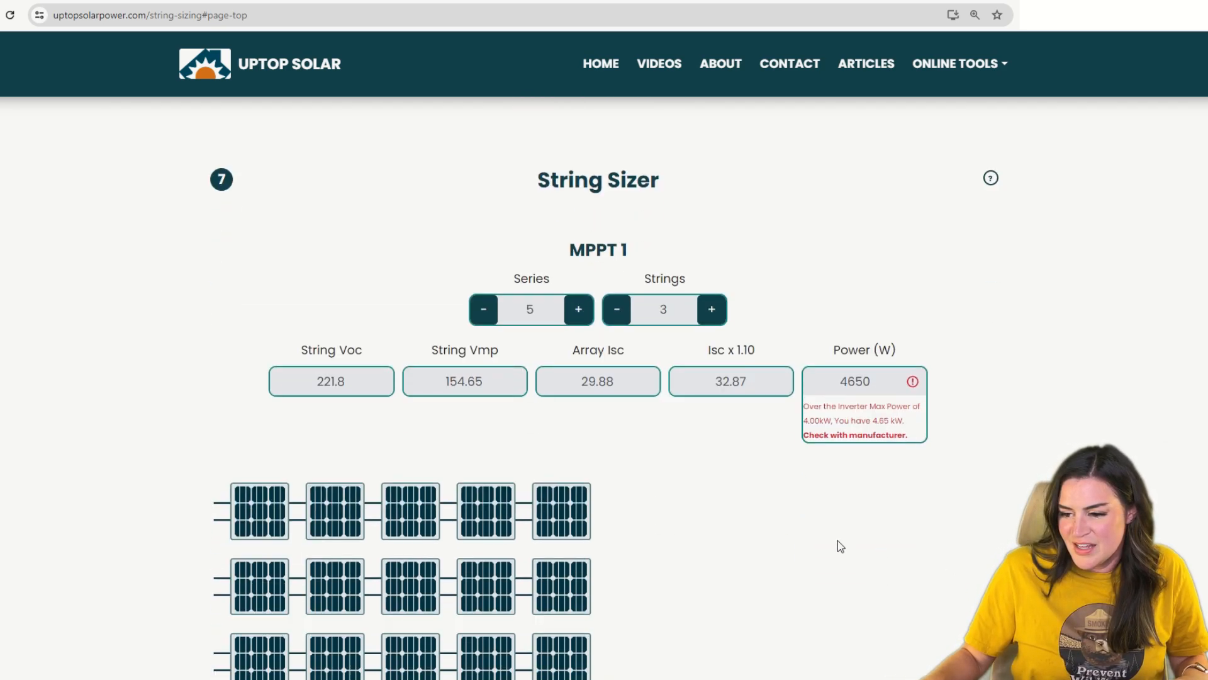
pyautogui.scroll(5, 787, 508)
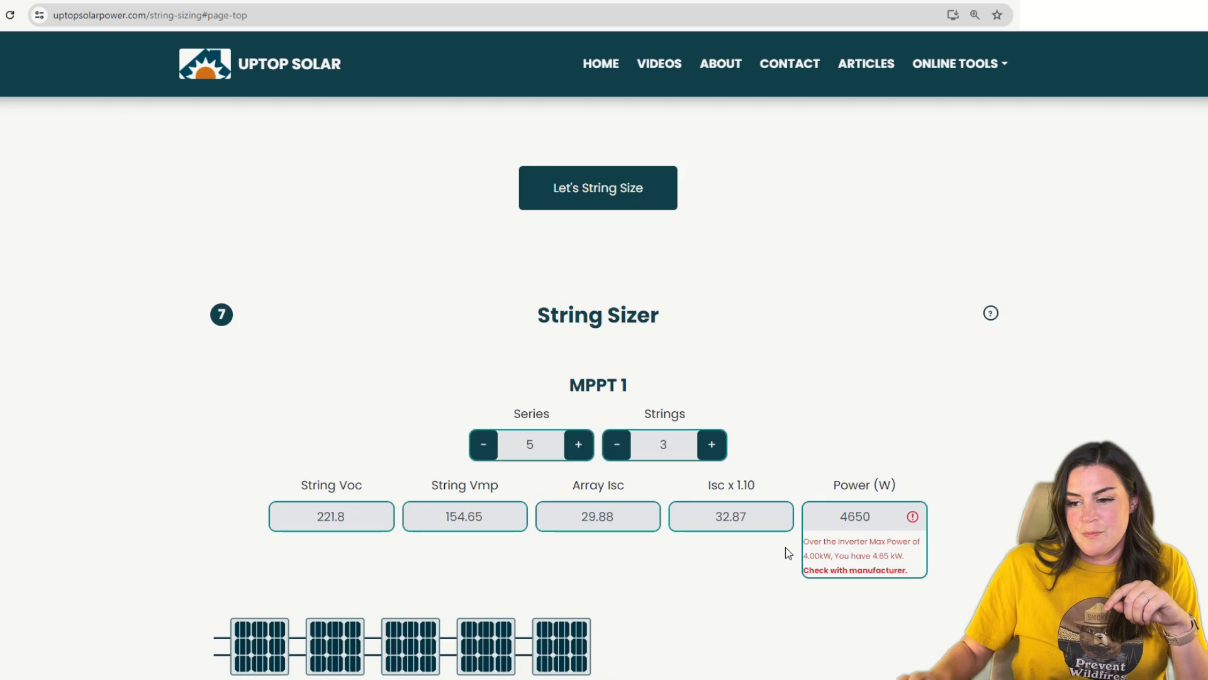
pyautogui.scroll(-2, 758, 568)
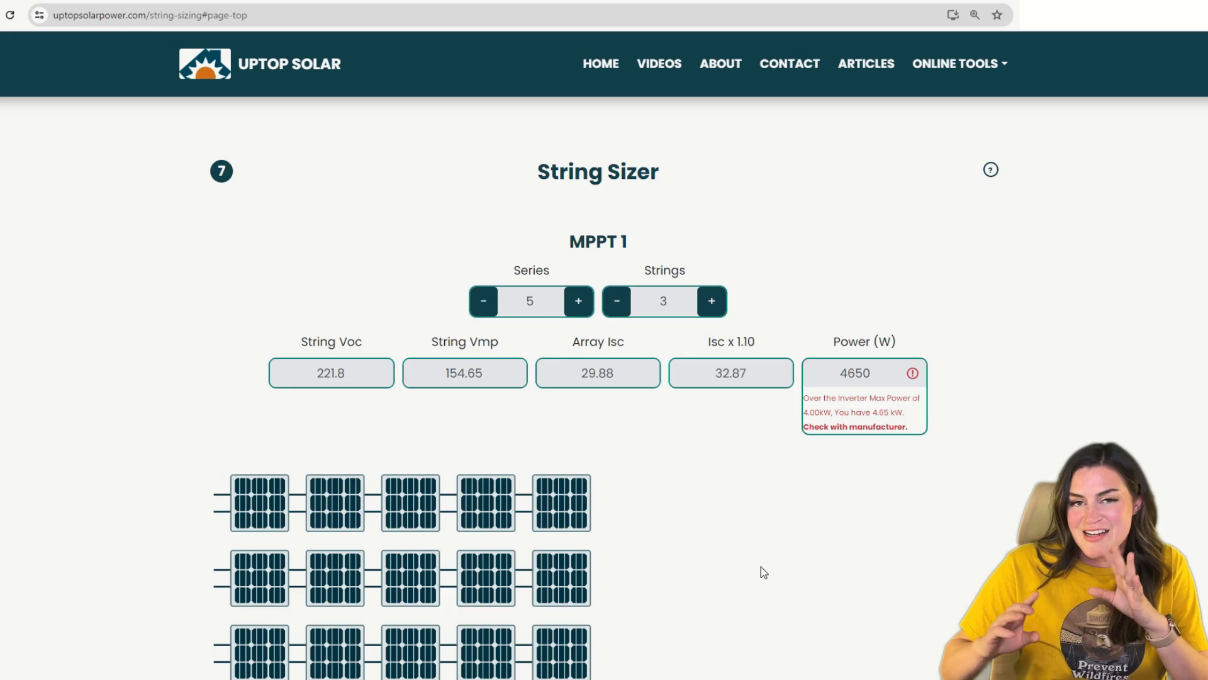
# Step: Set the target overloading ratio to 3 and run the string sizing again
pyautogui.scroll(10, 761, 567)
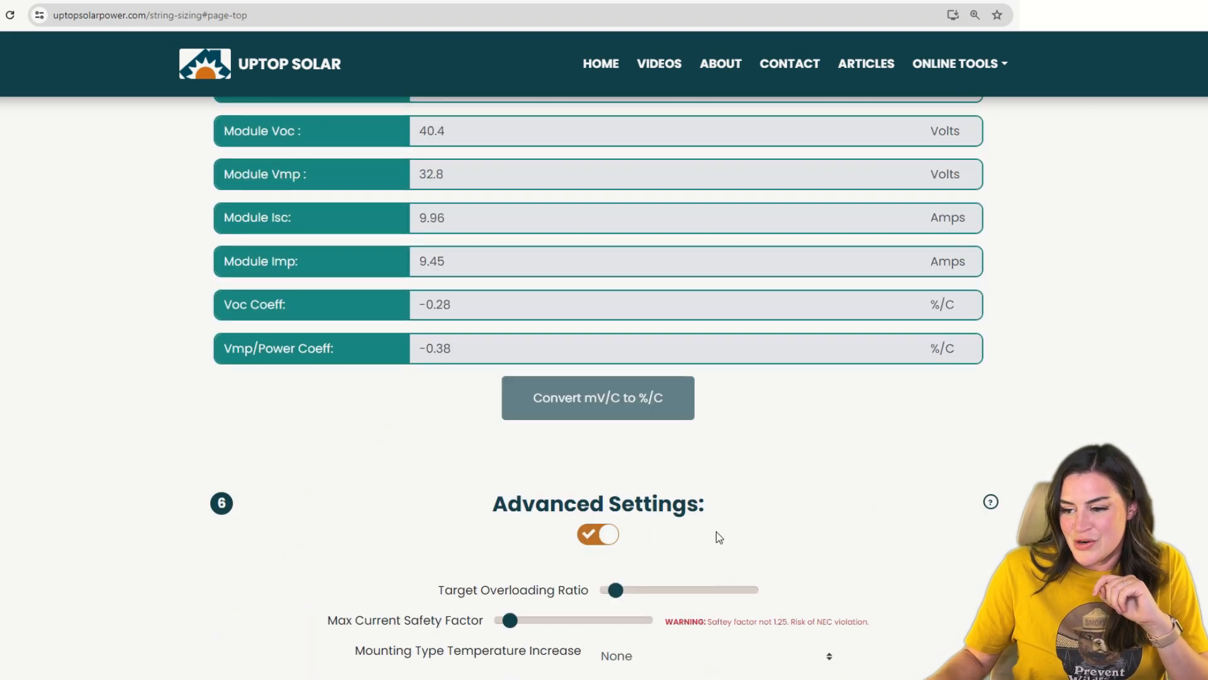
pyautogui.moveTo(617, 590); pyautogui.dragTo(774, 595)
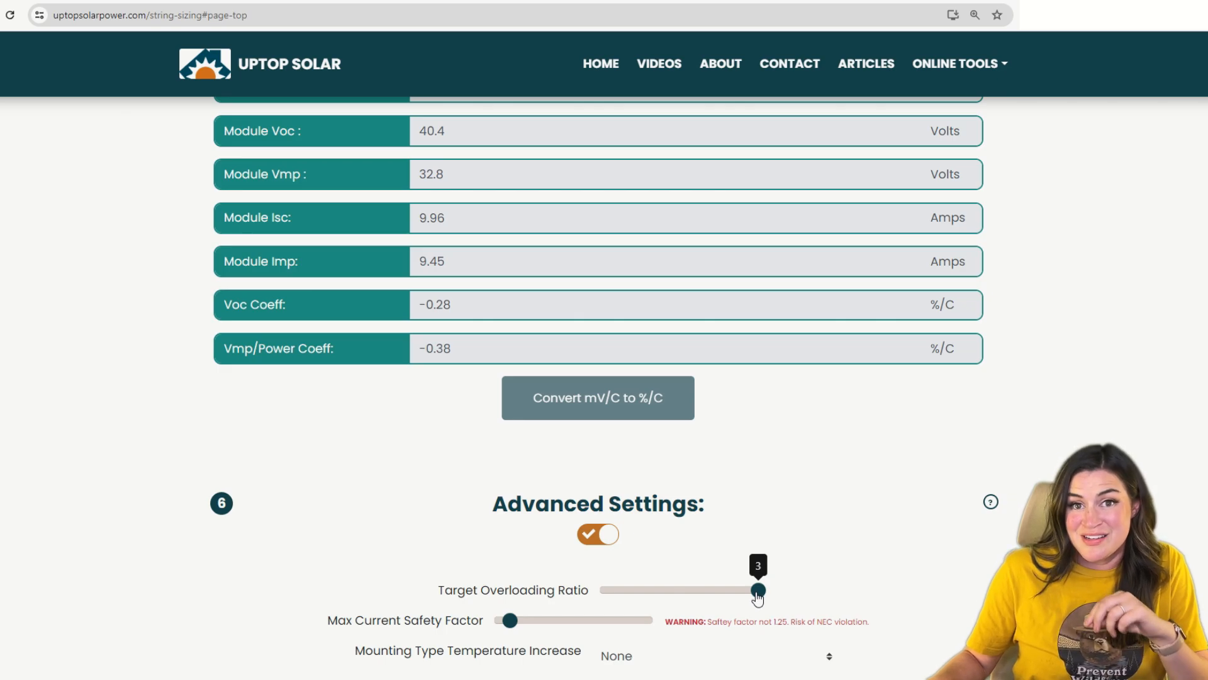
pyautogui.scroll(-6, 752, 594)
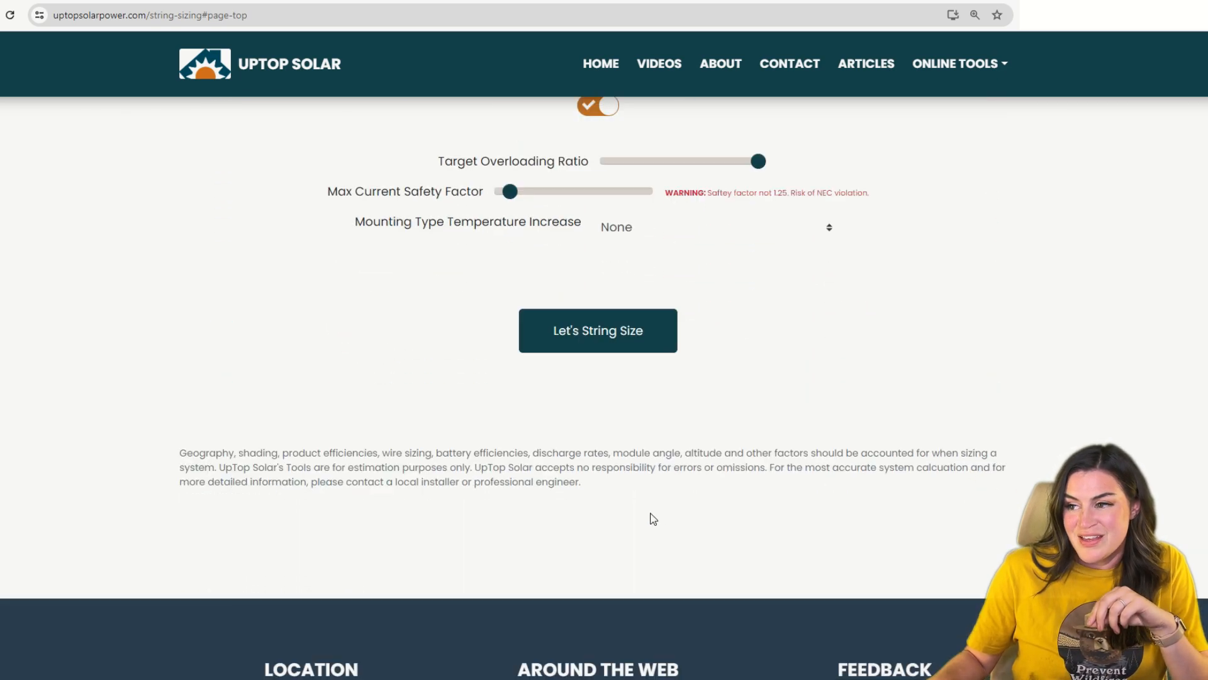
pyautogui.click(575, 345)
pyautogui.scroll(-2, 603, 356)
pyautogui.scroll(-2, 603, 356)
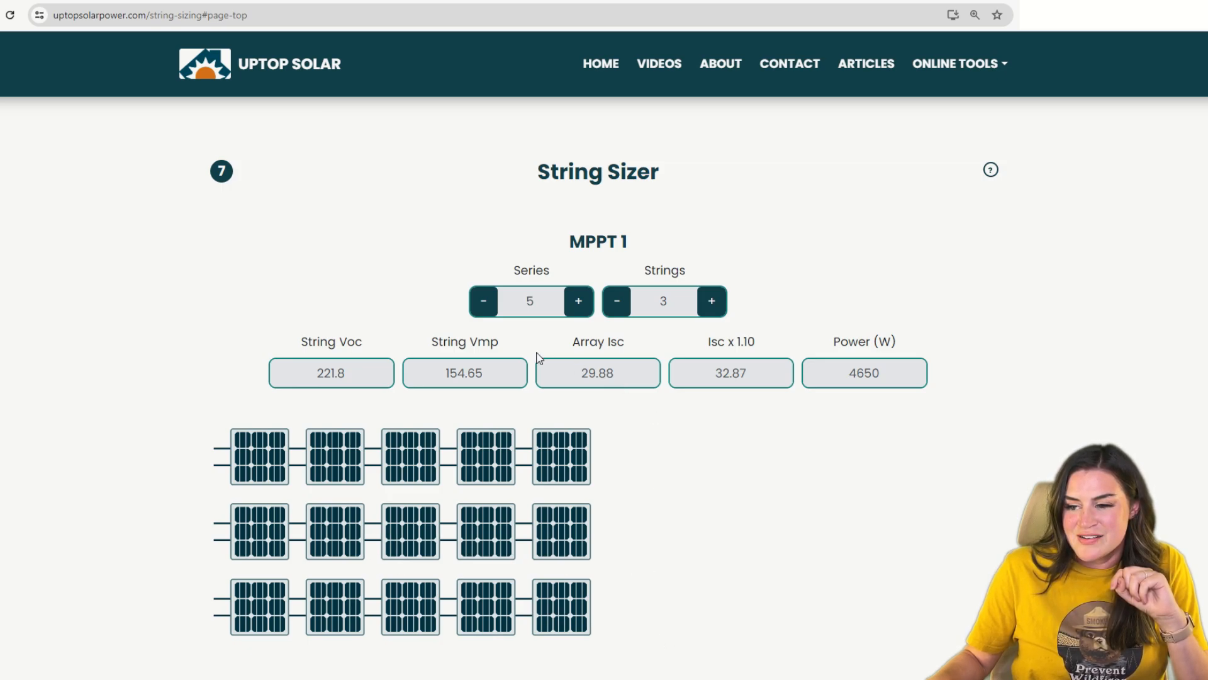
# Step: Examine the module layout for MPPT 1 and check the overloading ratio in the system summary
pyautogui.scroll(-2, 408, 394)
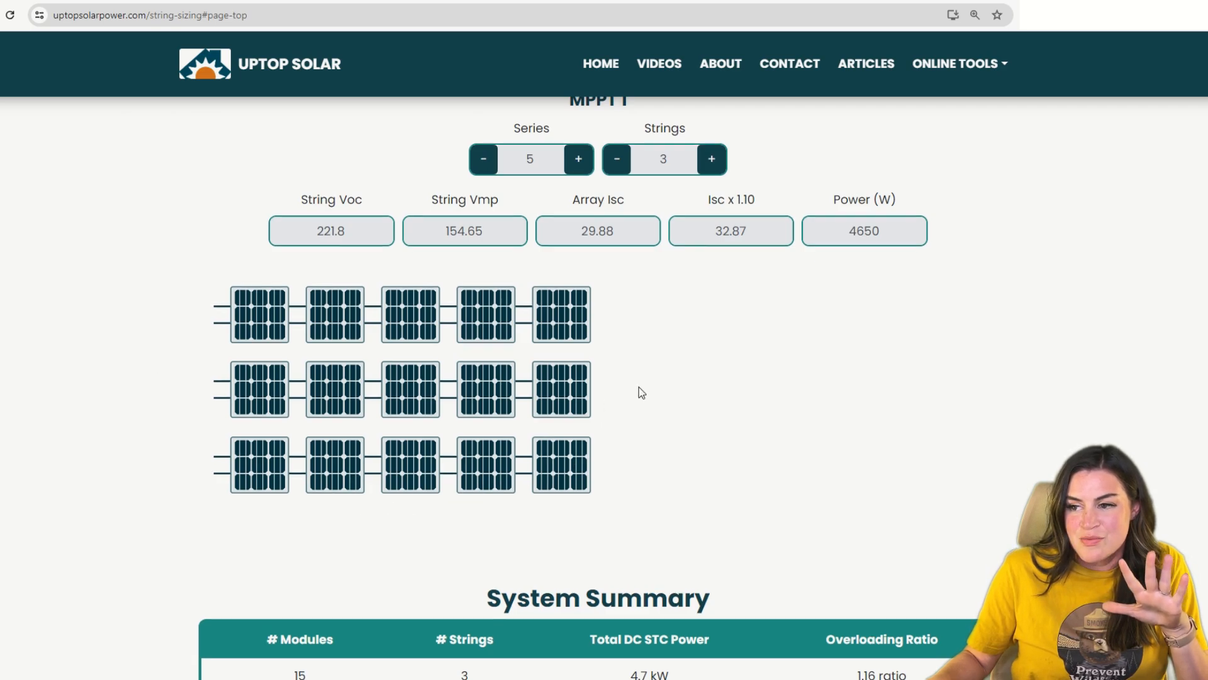
pyautogui.scroll(2, 641, 392)
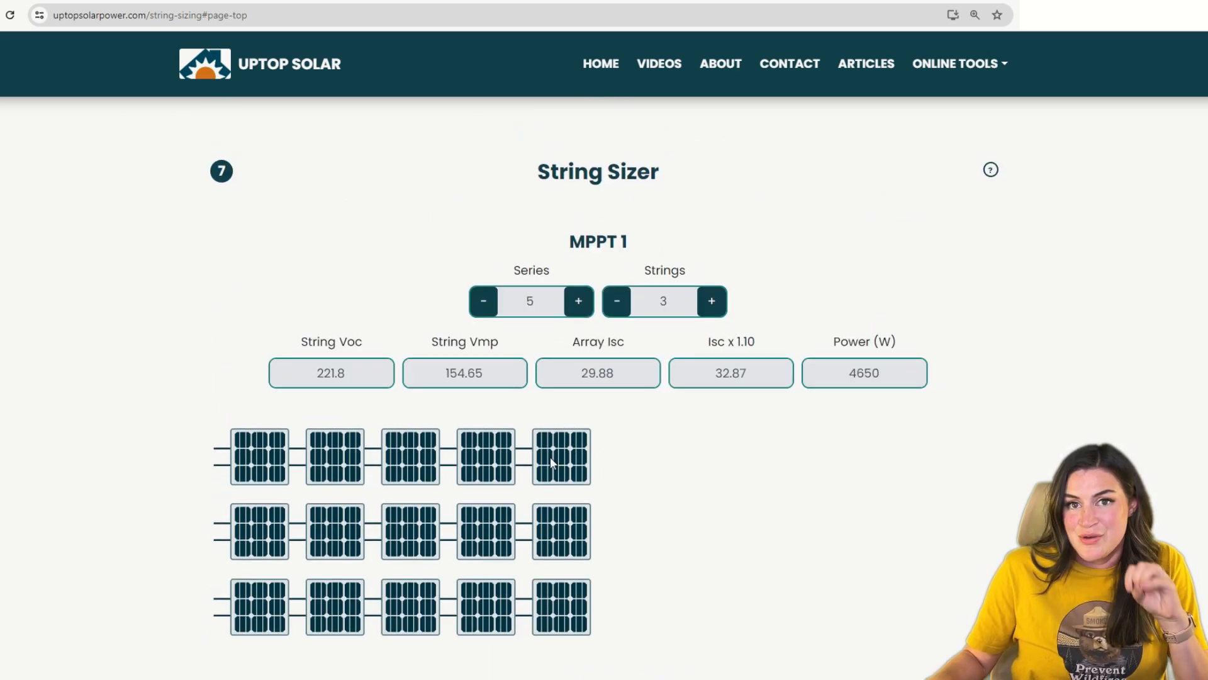
pyautogui.scroll(-2, 566, 467)
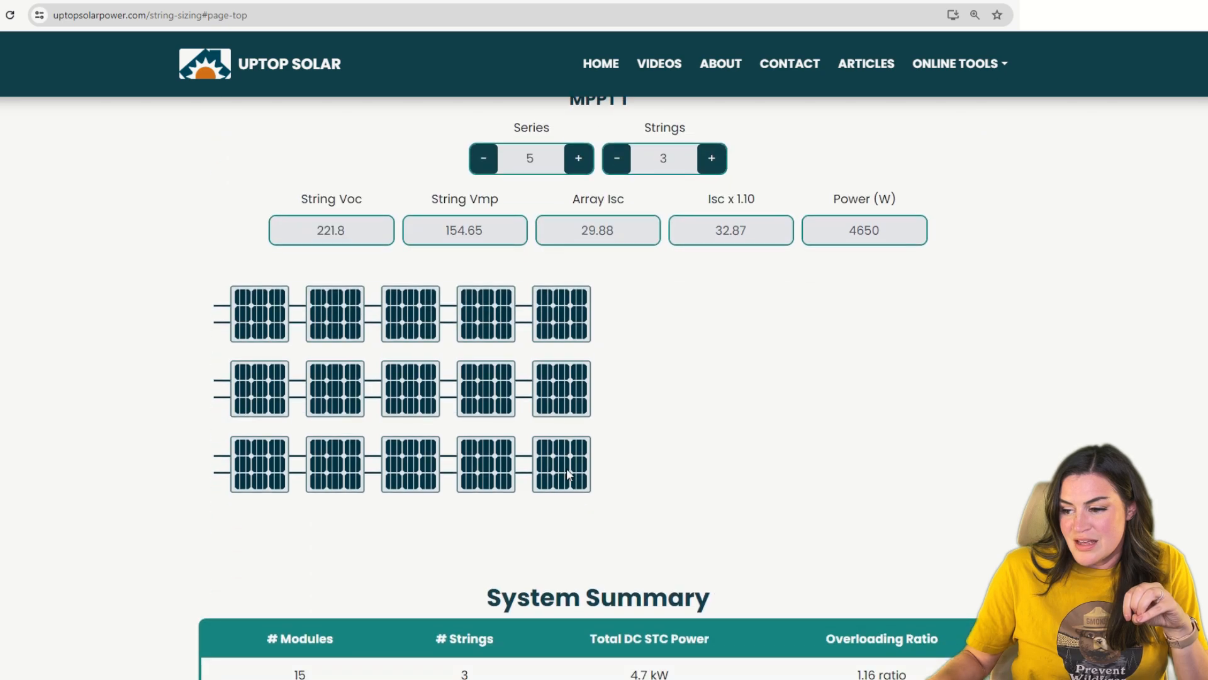
pyautogui.scroll(-2, 634, 504)
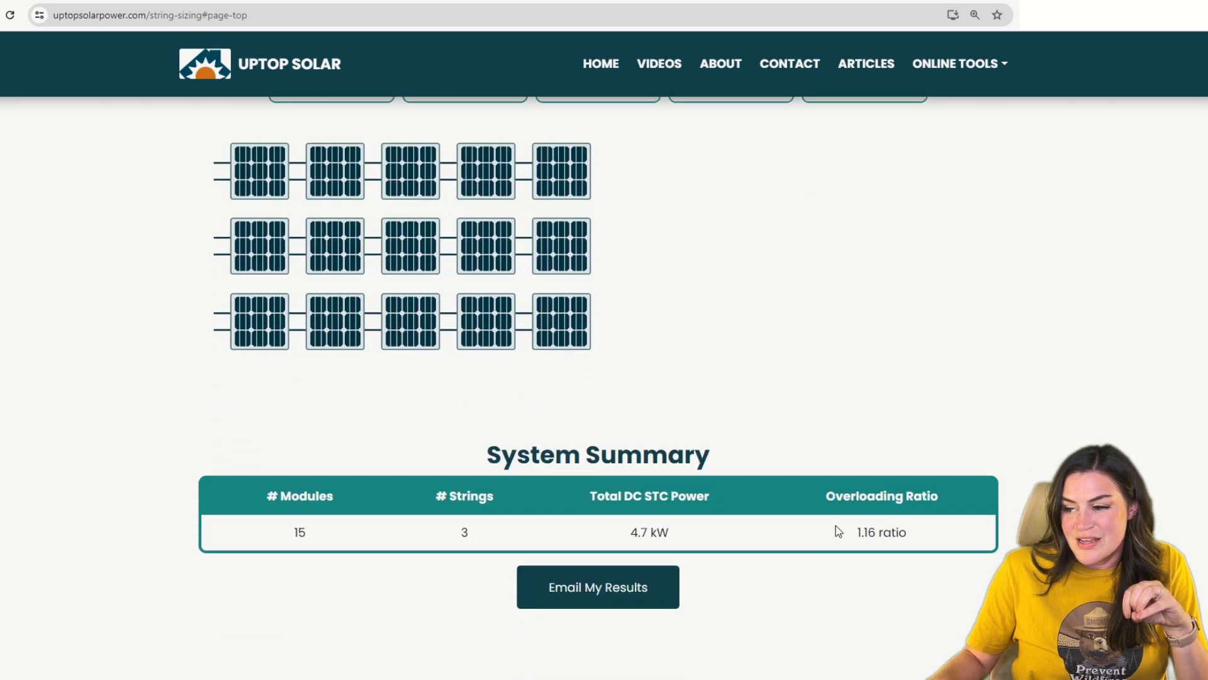
pyautogui.moveTo(891, 532); pyautogui.dragTo(912, 533)
pyautogui.click(911, 535)
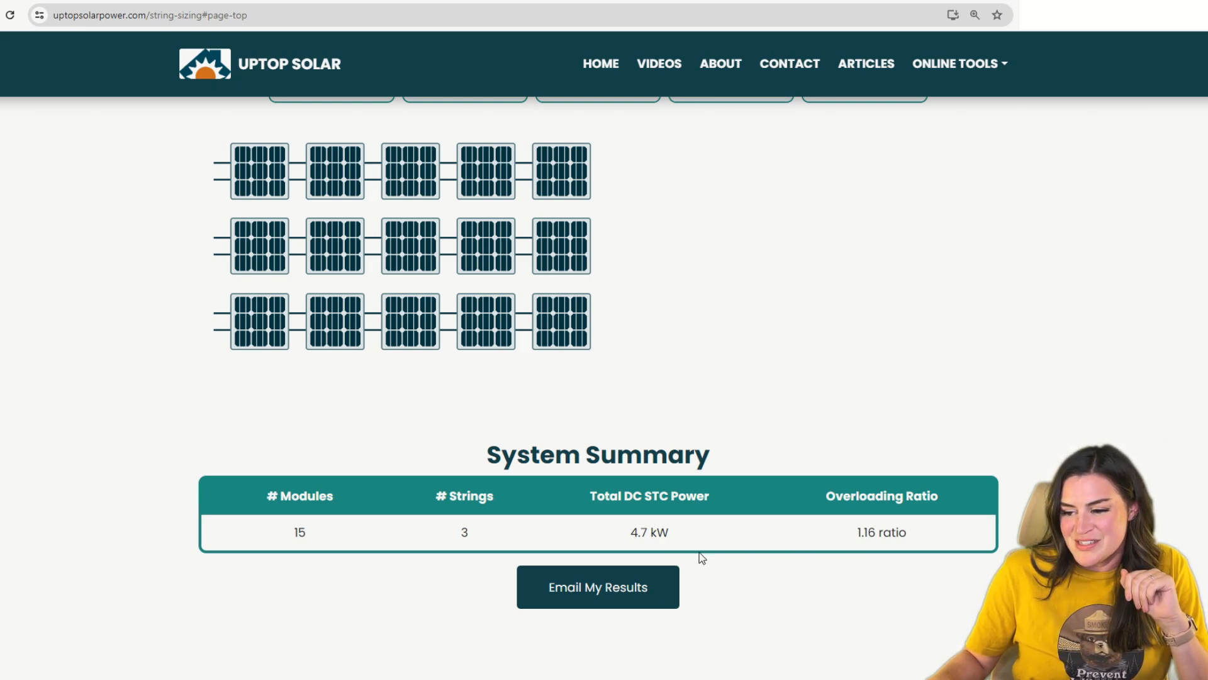
# Step: Open the form for emailing the results, look at its notes field, and close it without sending
pyautogui.click(617, 591)
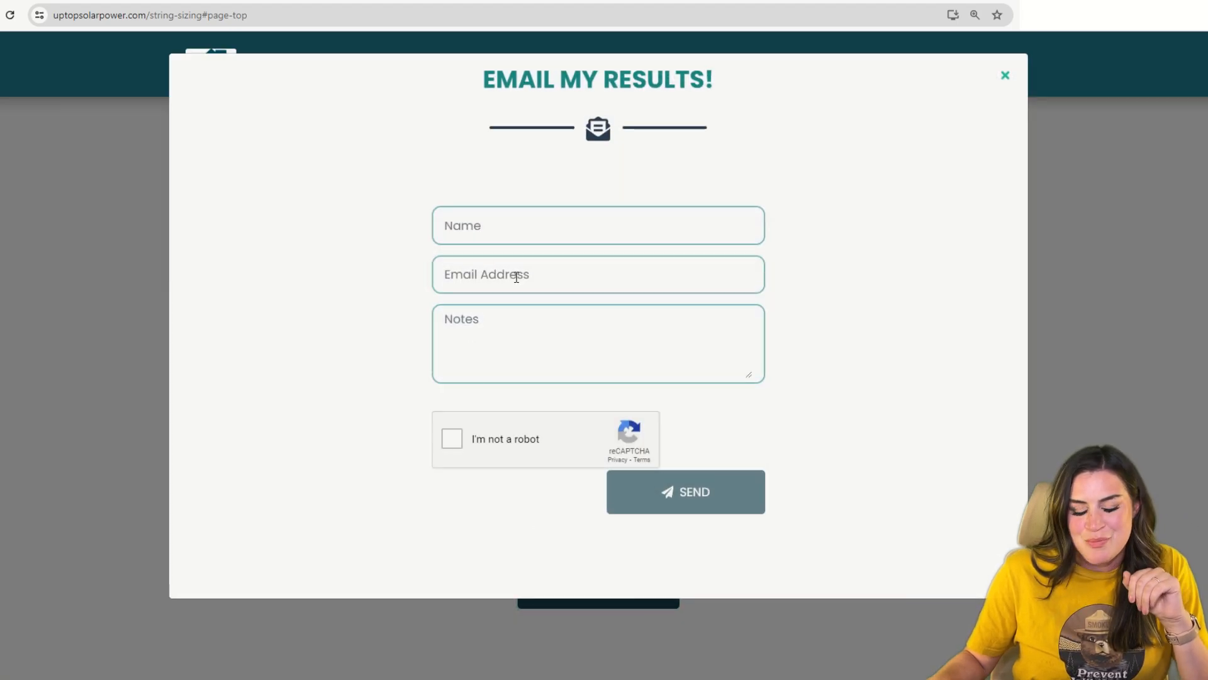
pyautogui.click(501, 330)
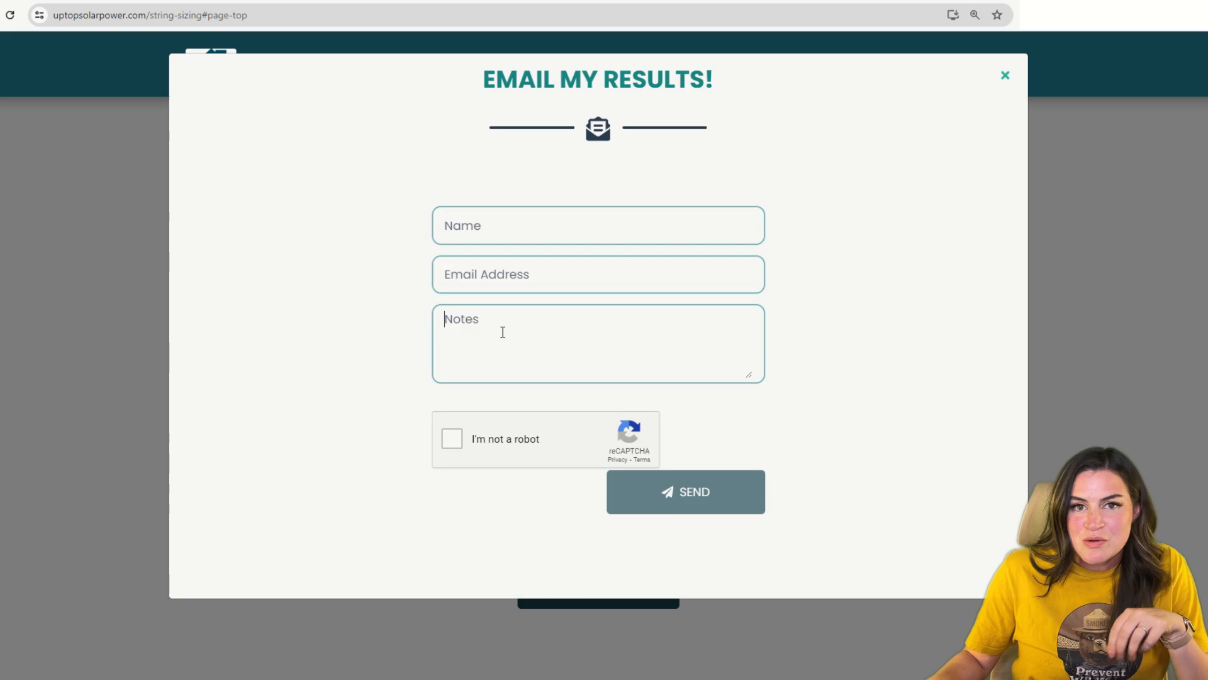
pyautogui.click(1006, 77)
# Step: Review the solar charger details, temperatures, string layout and system summary once more
pyautogui.scroll(10, 693, 299)
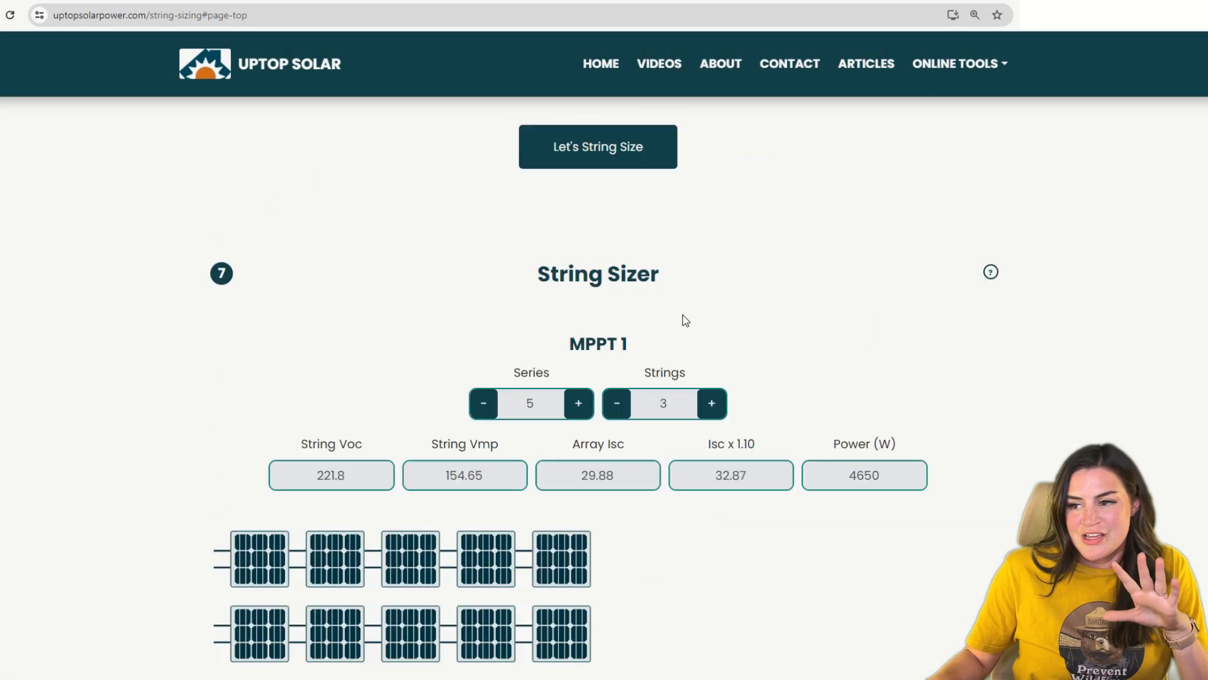
pyautogui.scroll(4, 698, 353)
pyautogui.scroll(7, 705, 356)
pyautogui.scroll(7, 708, 356)
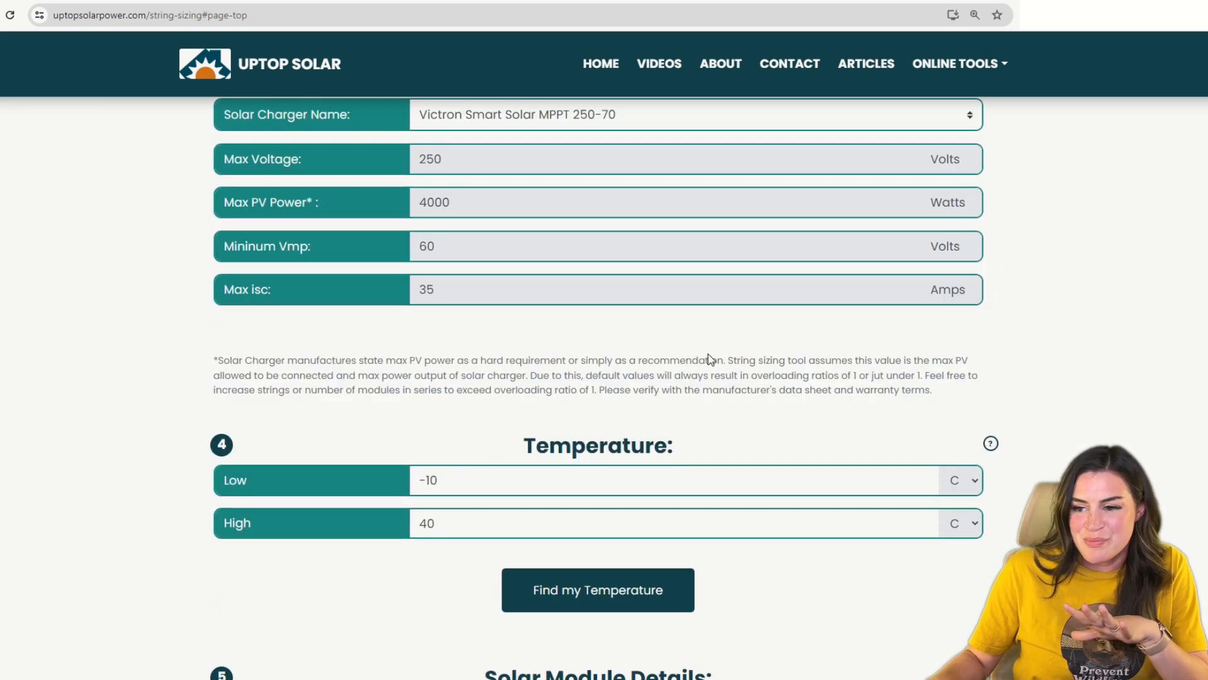
pyautogui.scroll(-13, 708, 355)
pyautogui.scroll(-13, 708, 353)
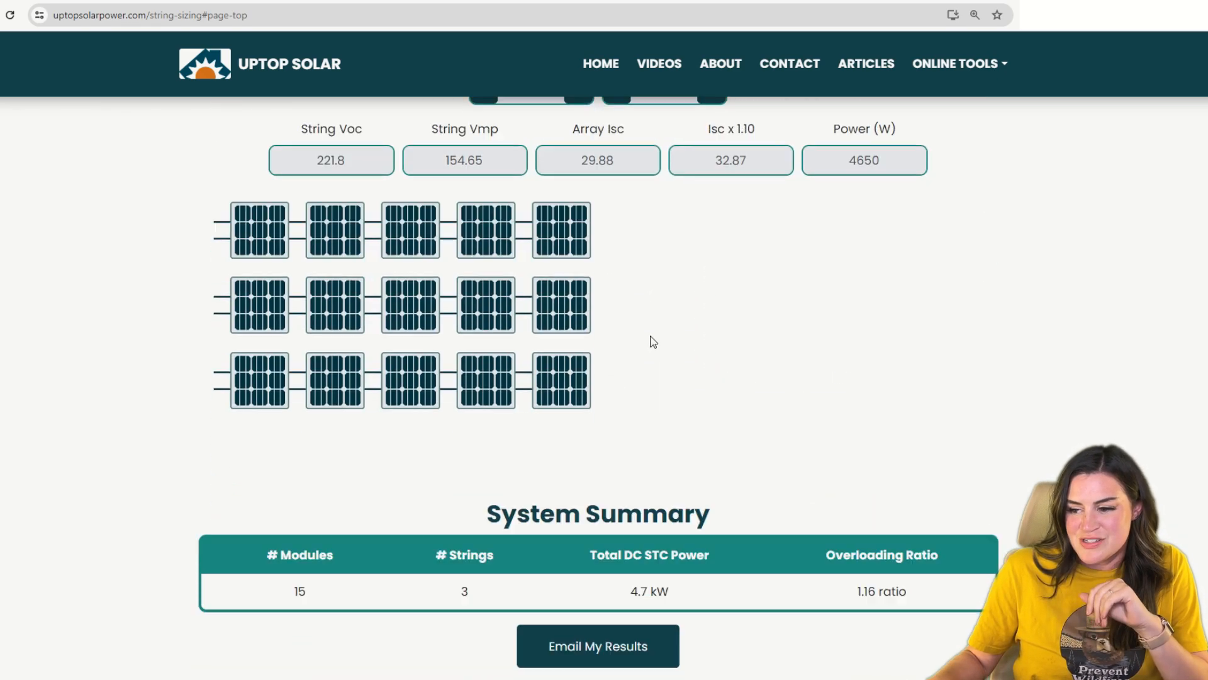
pyautogui.scroll(-2, 651, 336)
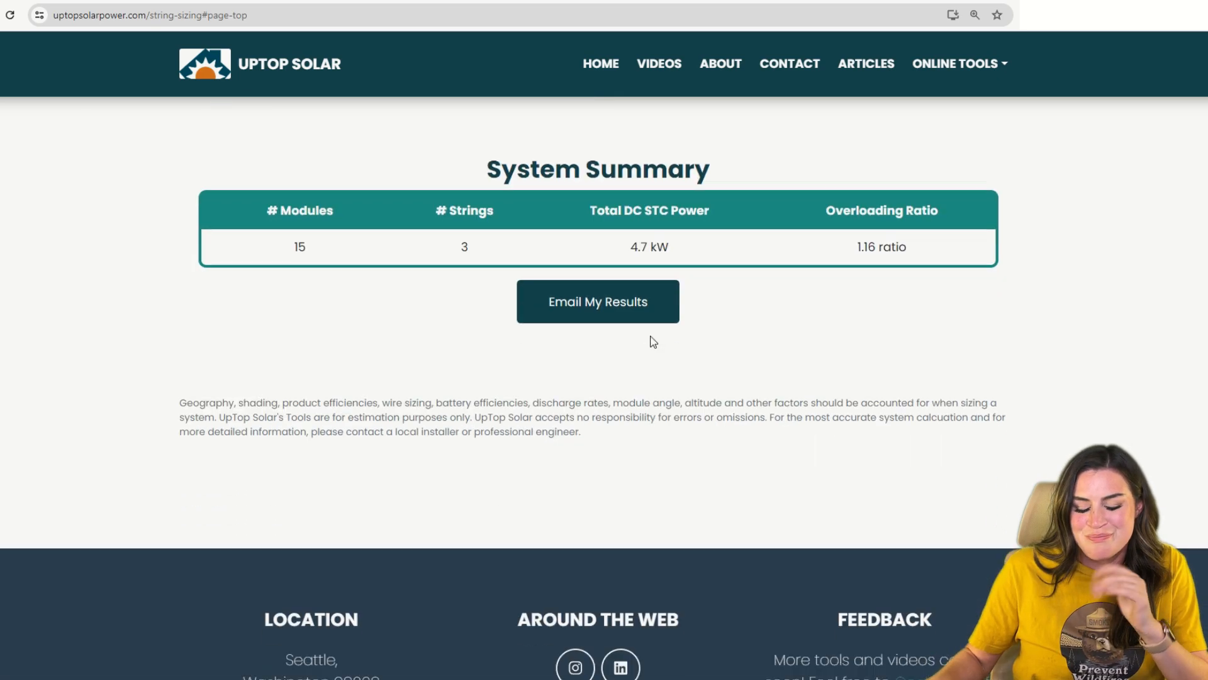